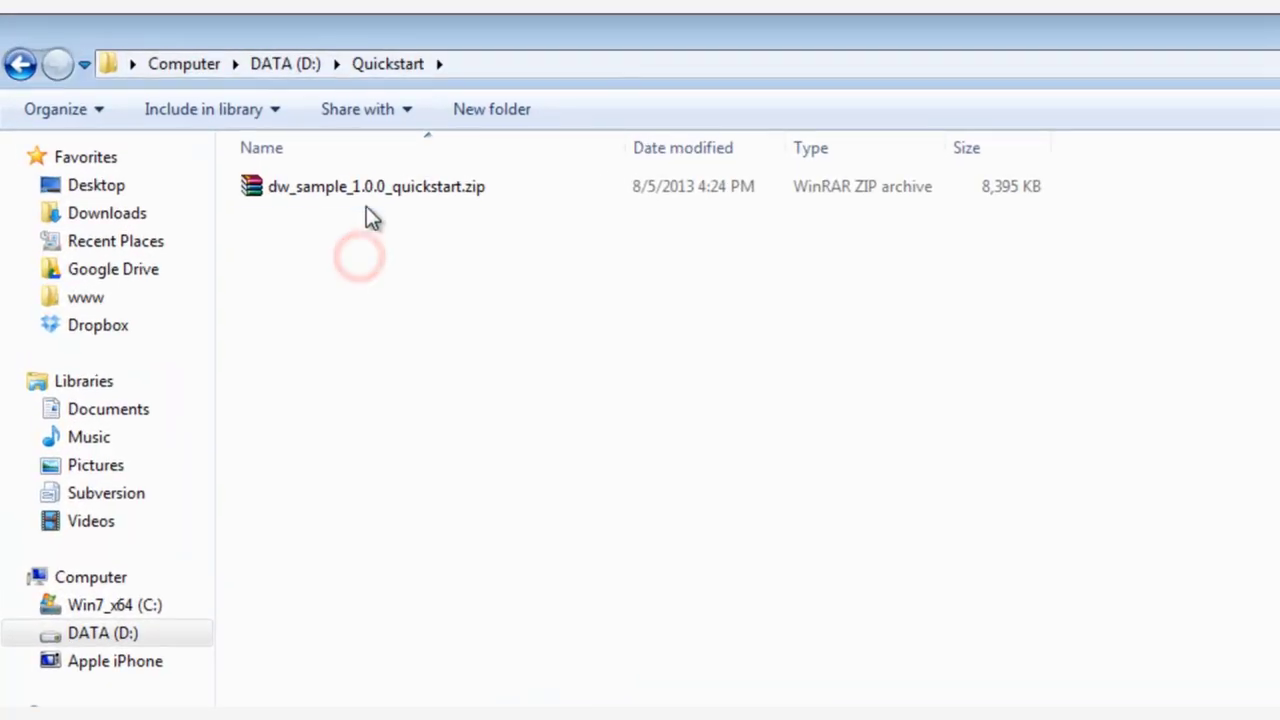
Step: Extract the quickstart zip here and open the new dw_sample_1.0.0_quickstart folder
click(371, 190)
right_click(371, 190)
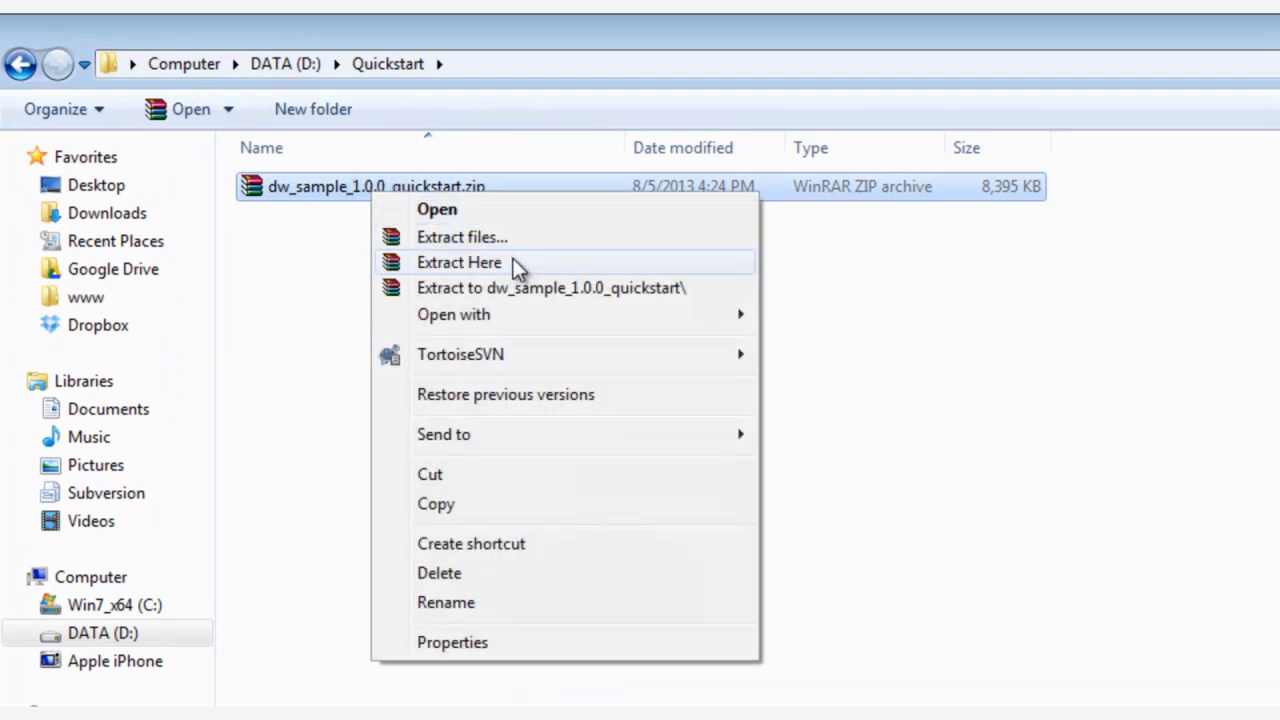
click(513, 262)
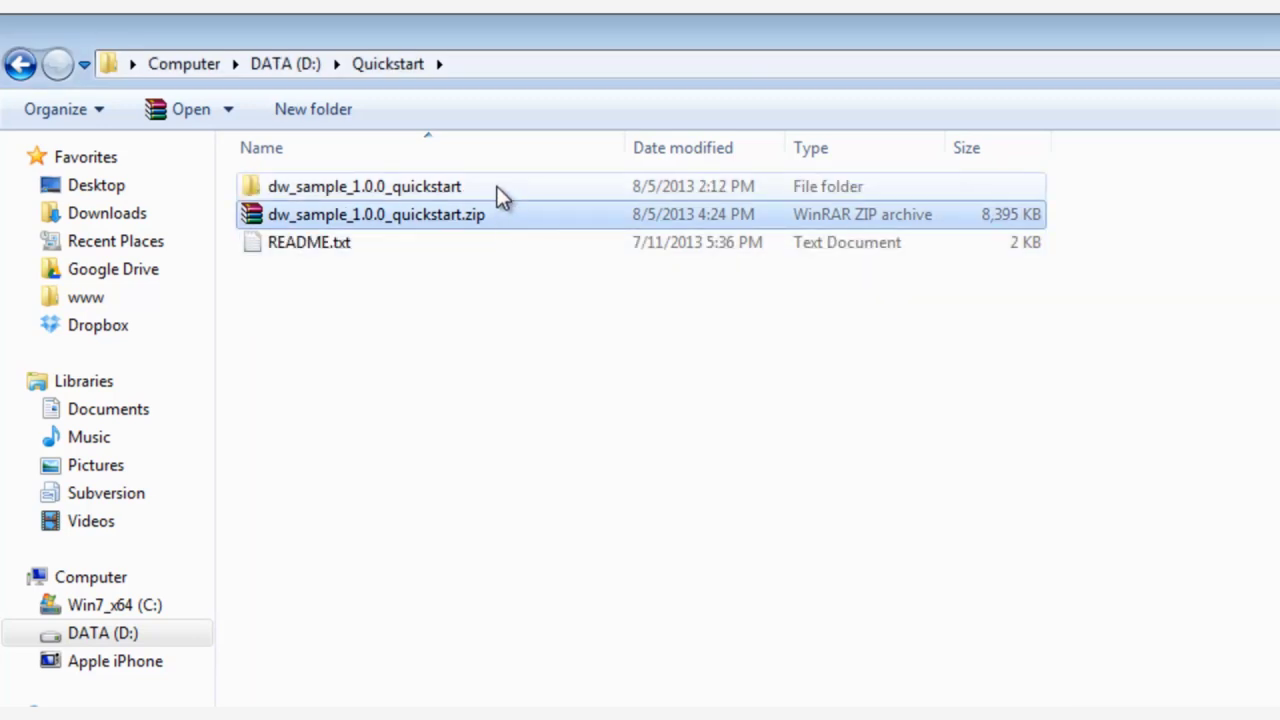
double_click(495, 188)
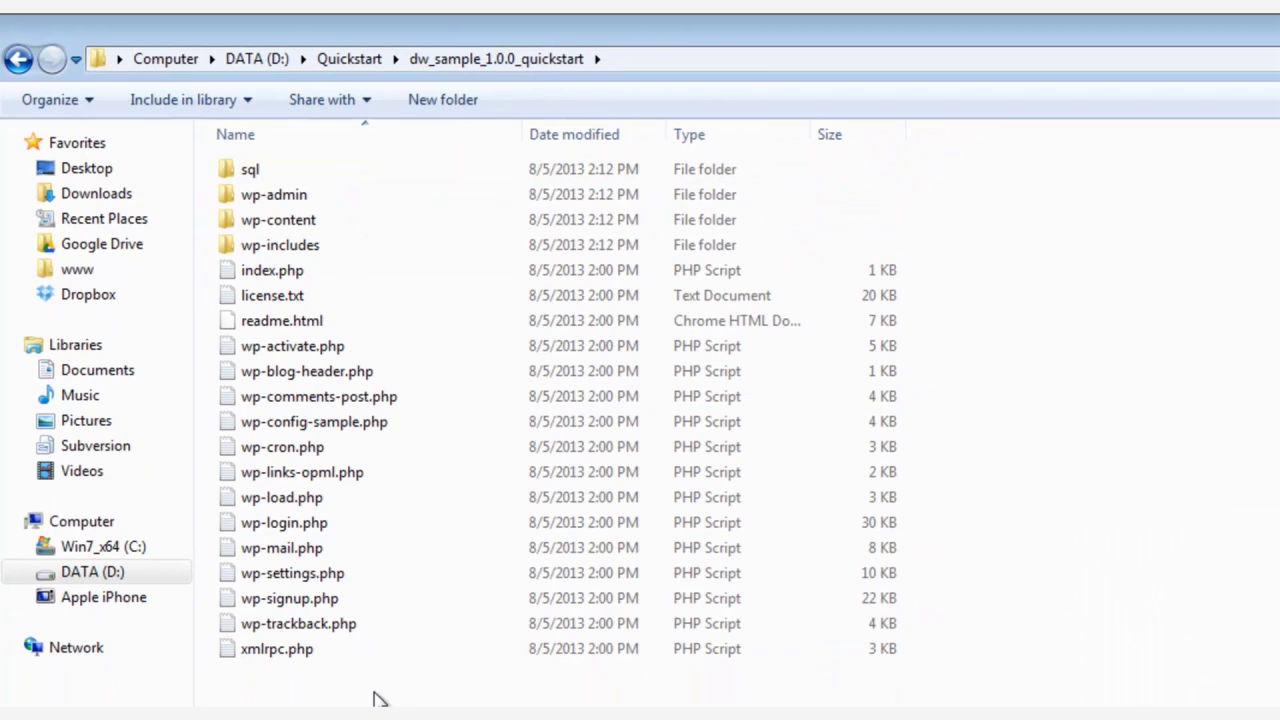
click(352, 60)
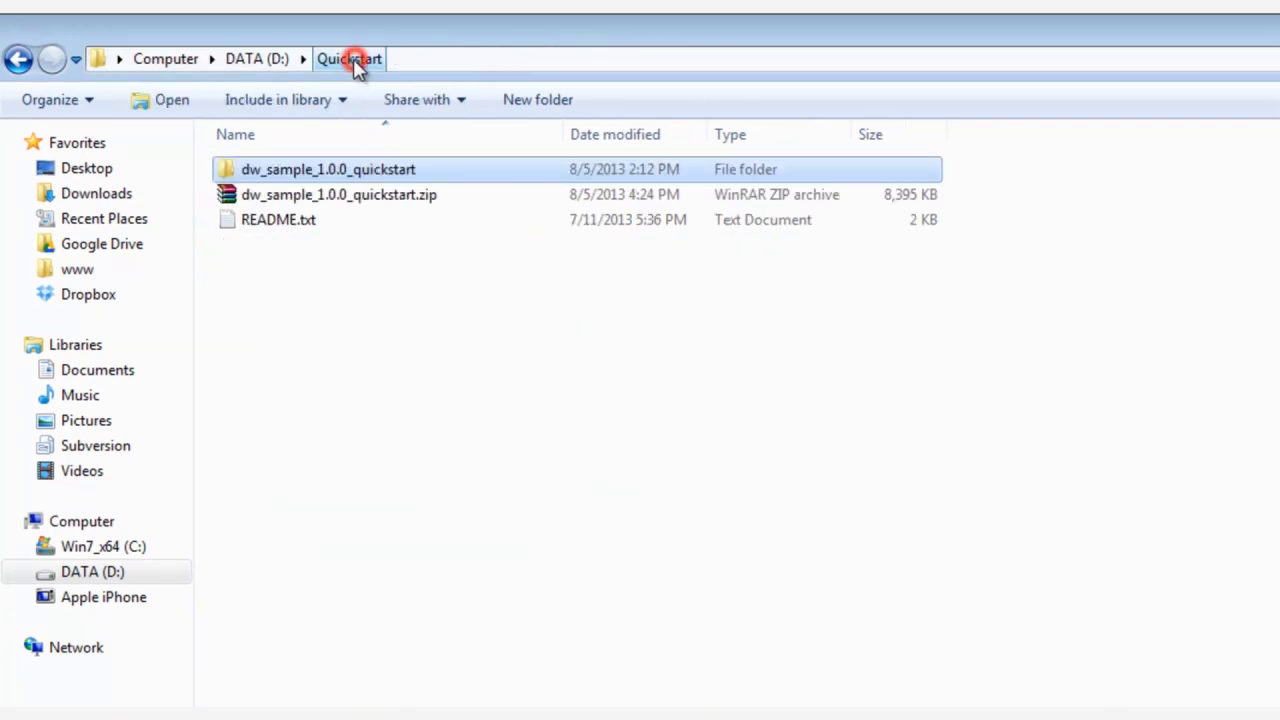
right_click(398, 170)
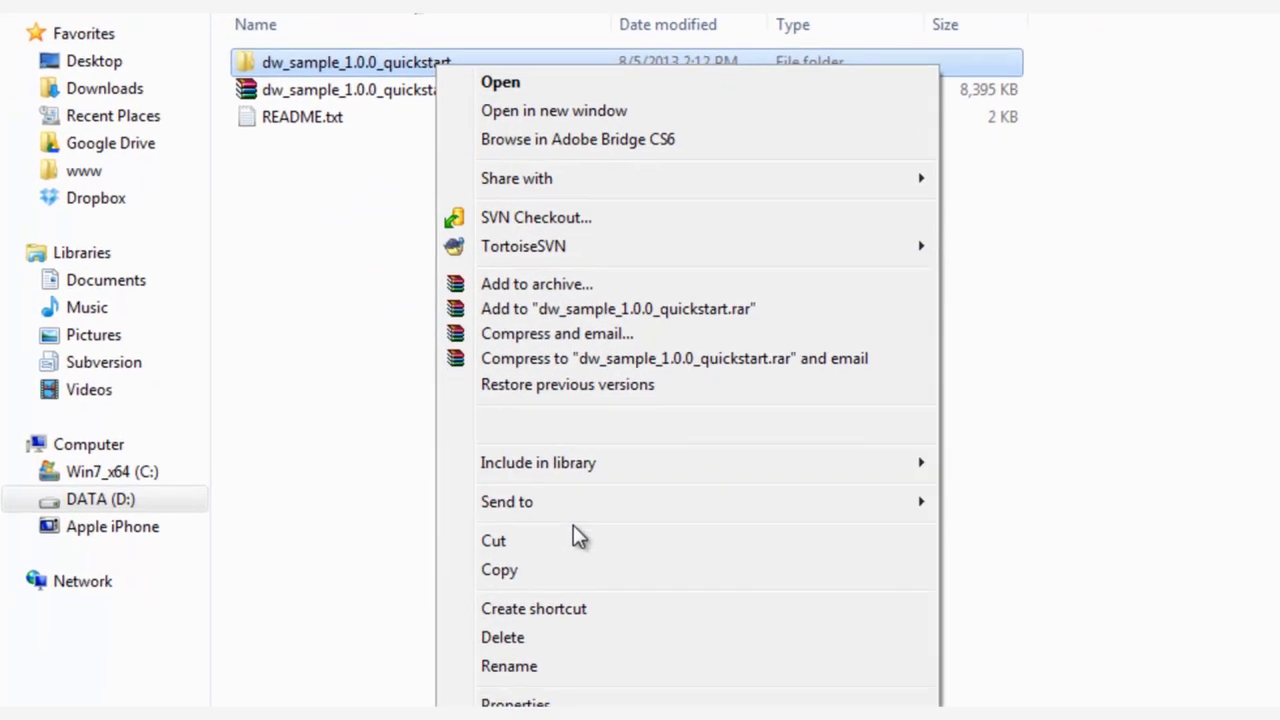
click(575, 570)
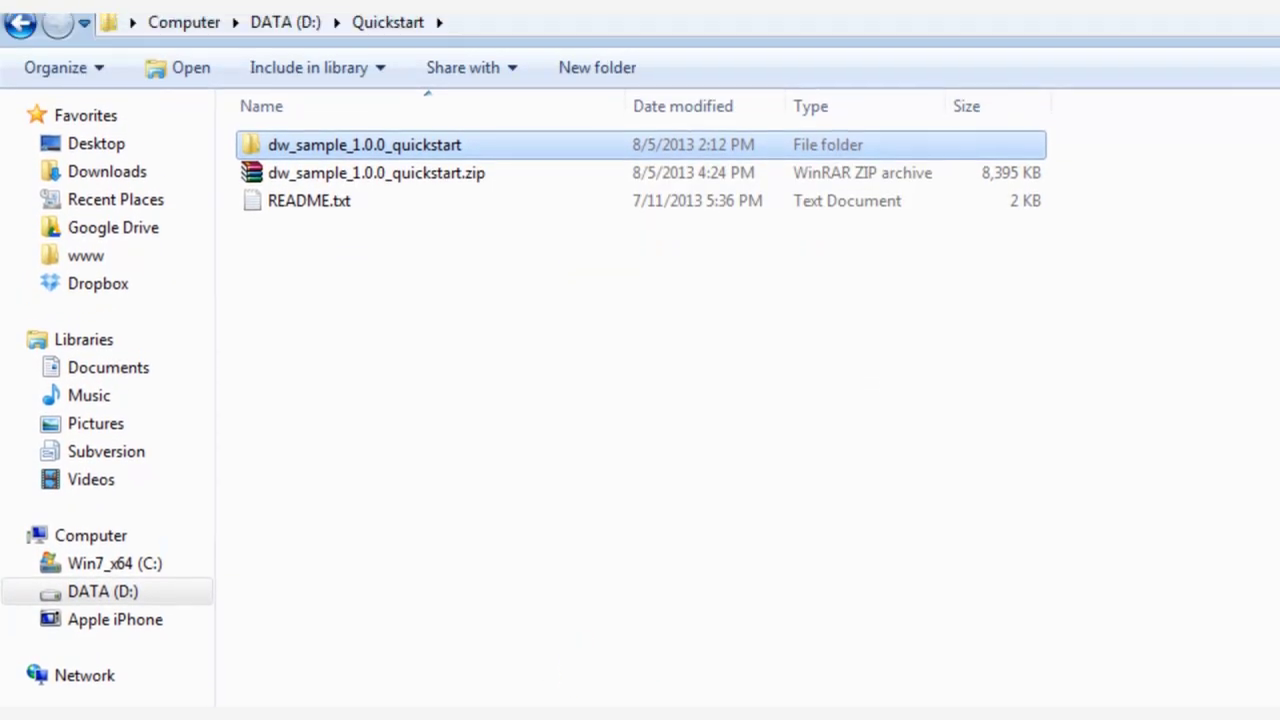
click(86, 255)
right_click(537, 153)
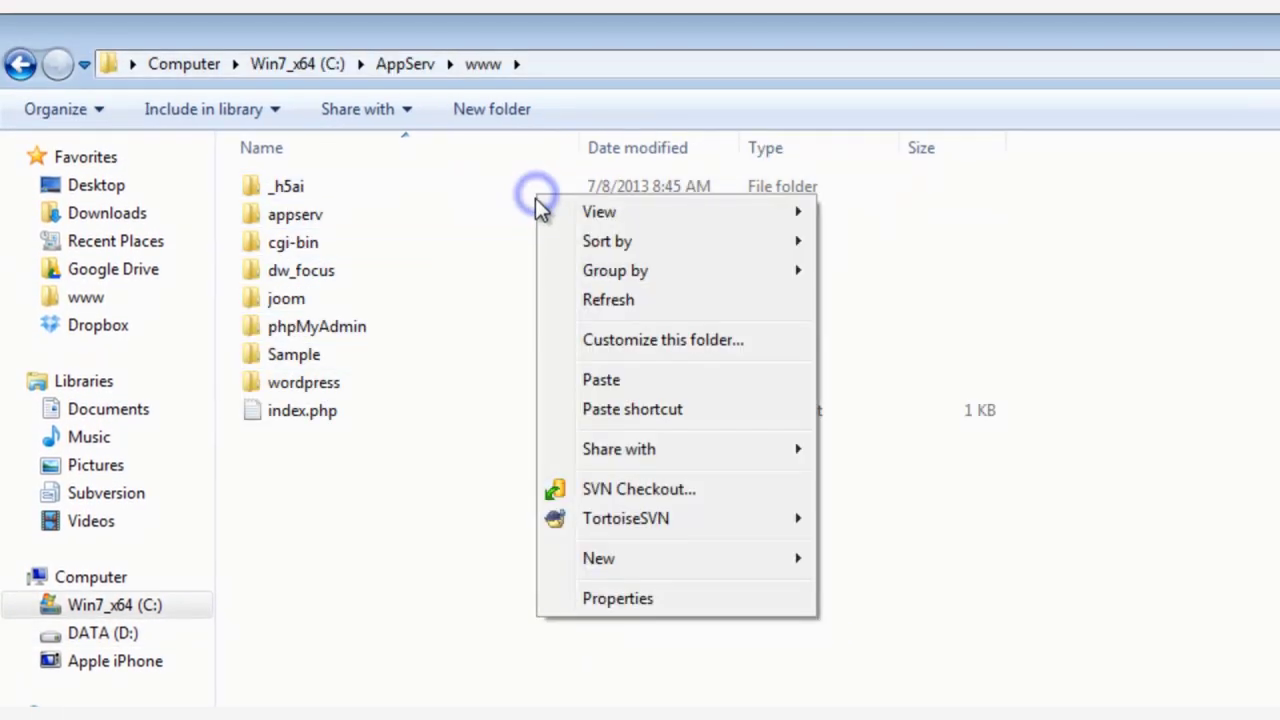
click(609, 384)
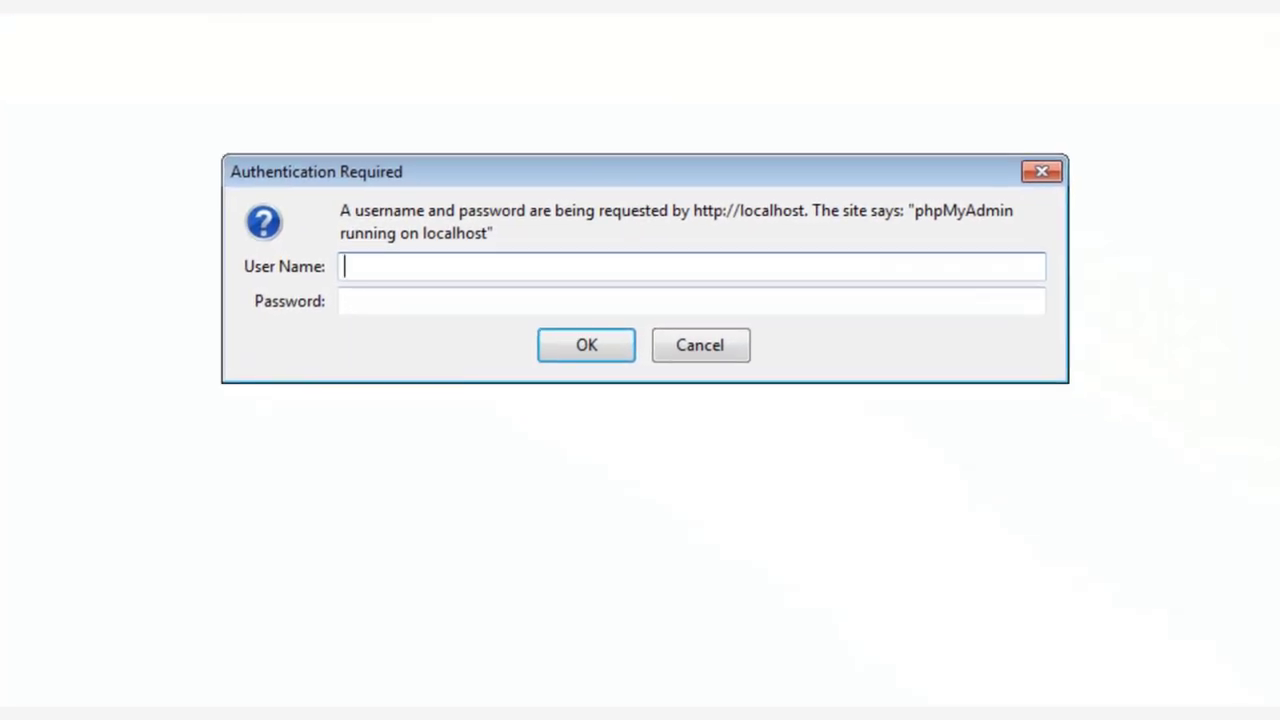
Step: Log in to localhost phpMyAdmin as root with the account password
text(root)
key(Tab)
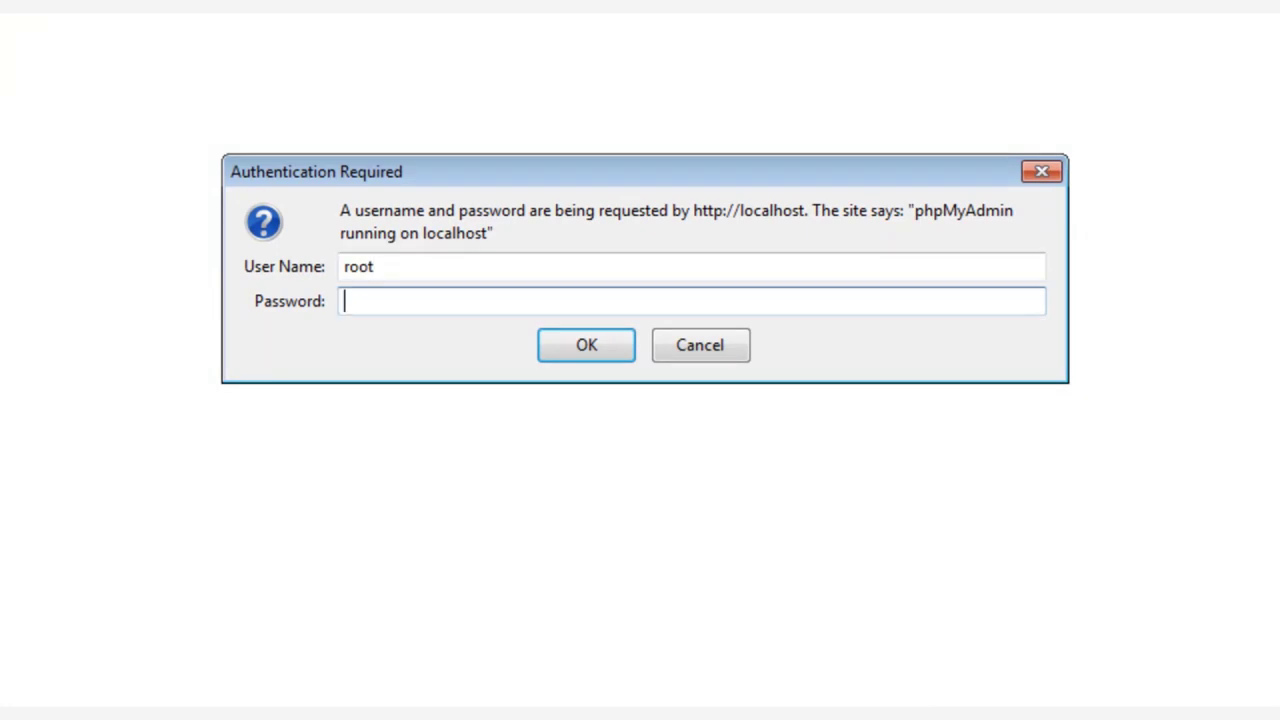
text(●●●●●●●●●●●●●)
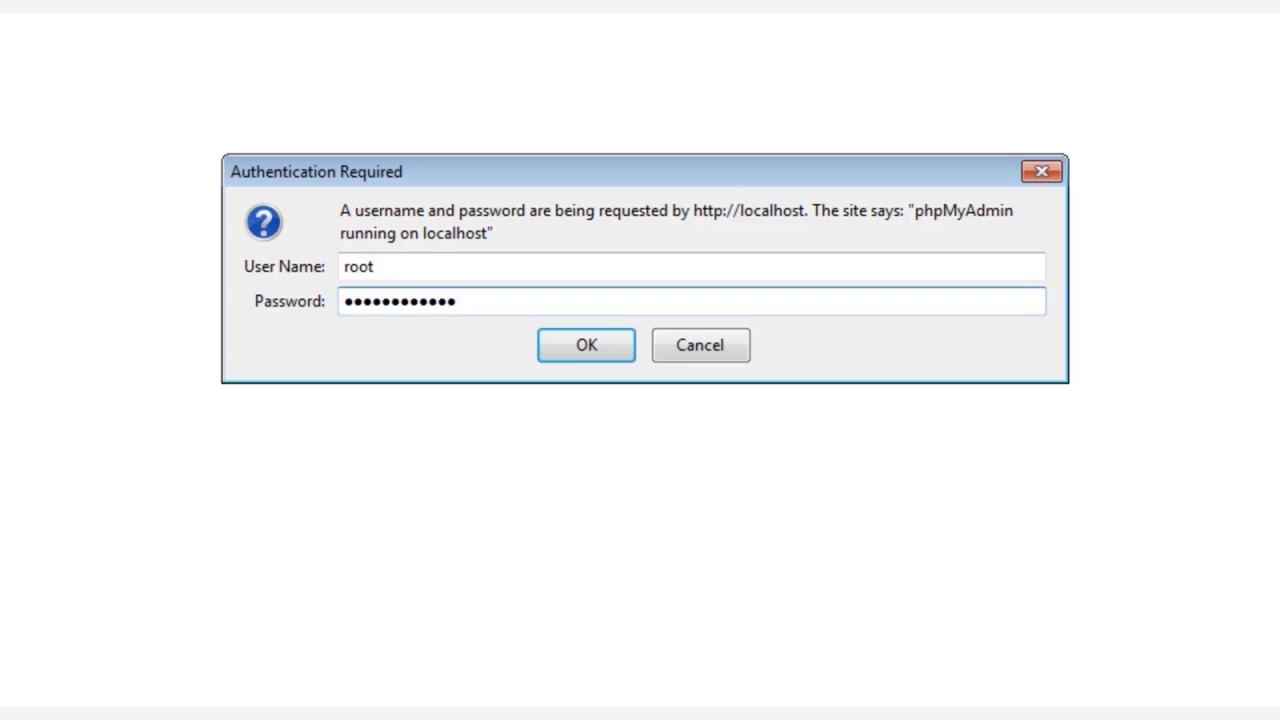
click(582, 344)
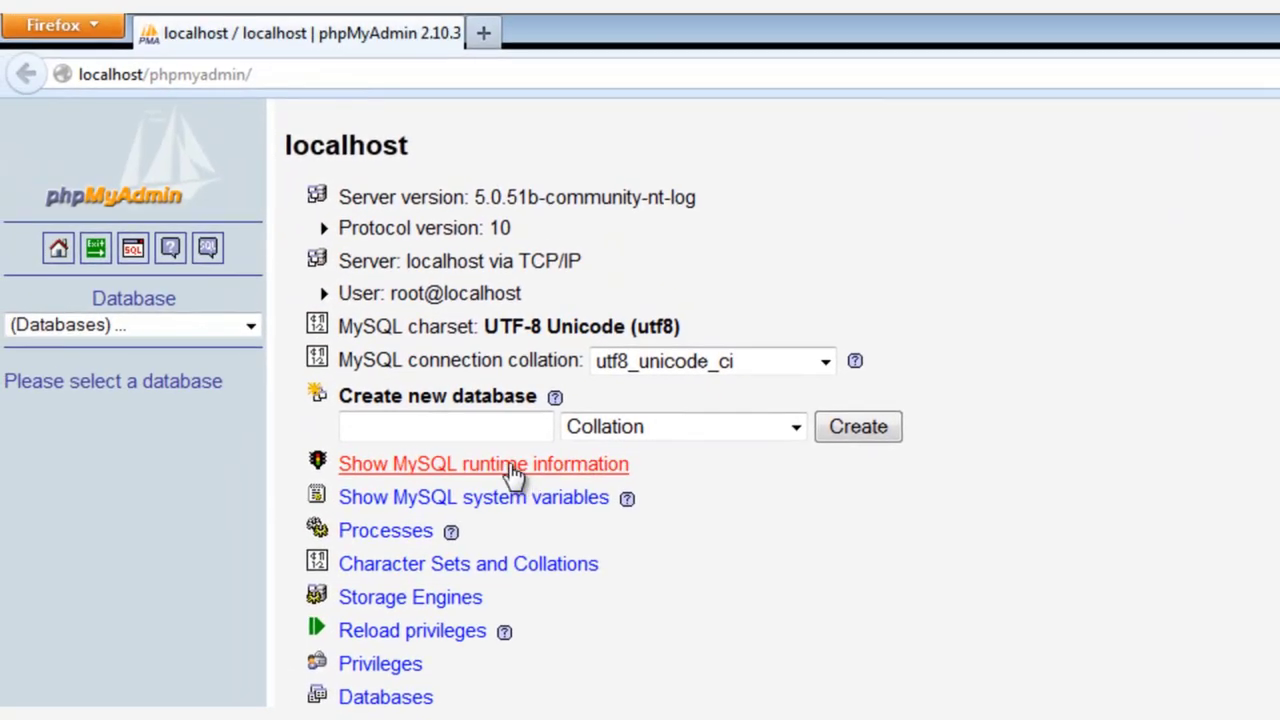
Step: Create an empty database named 'sample' and select its CREATE DATABASE query text
click(482, 427)
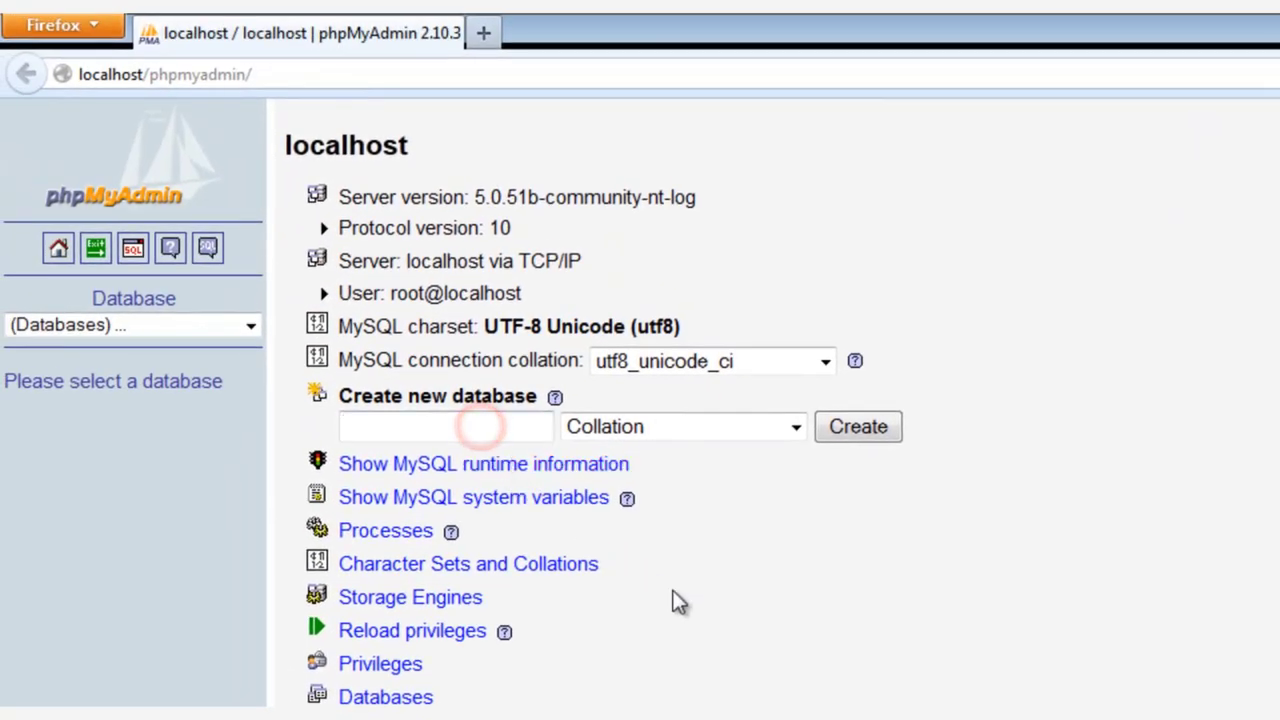
text(sample)
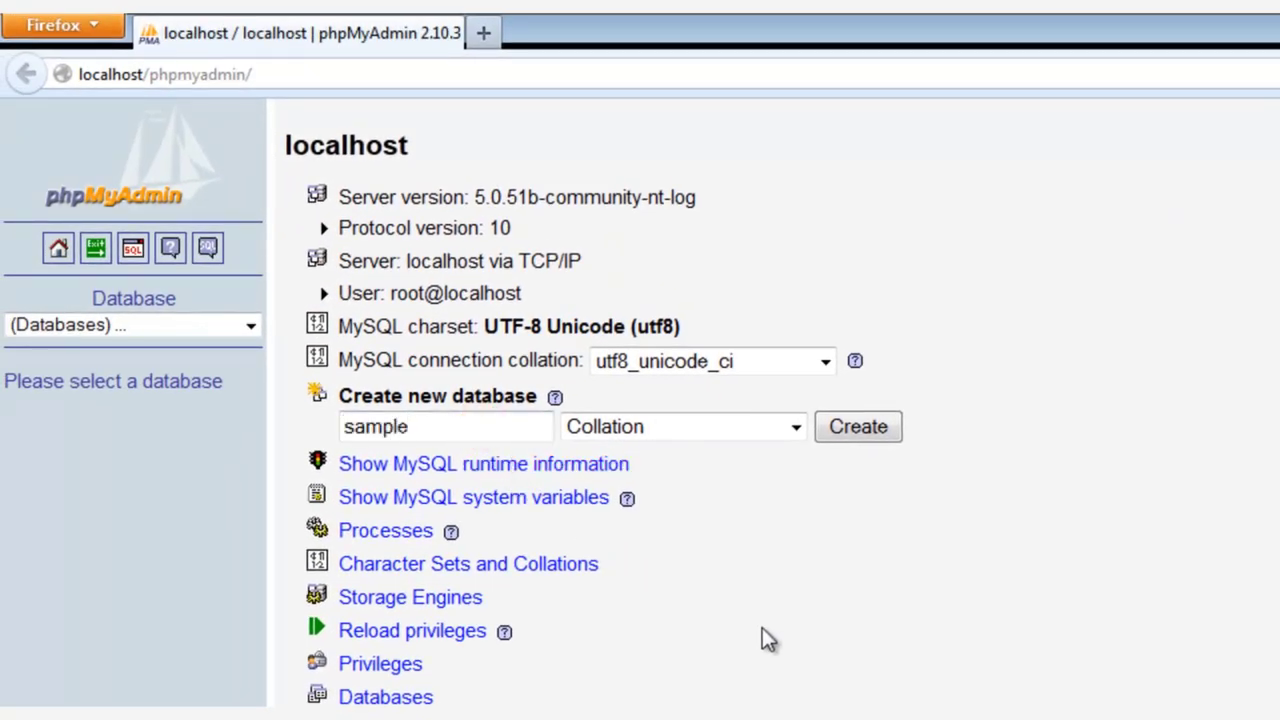
click(855, 432)
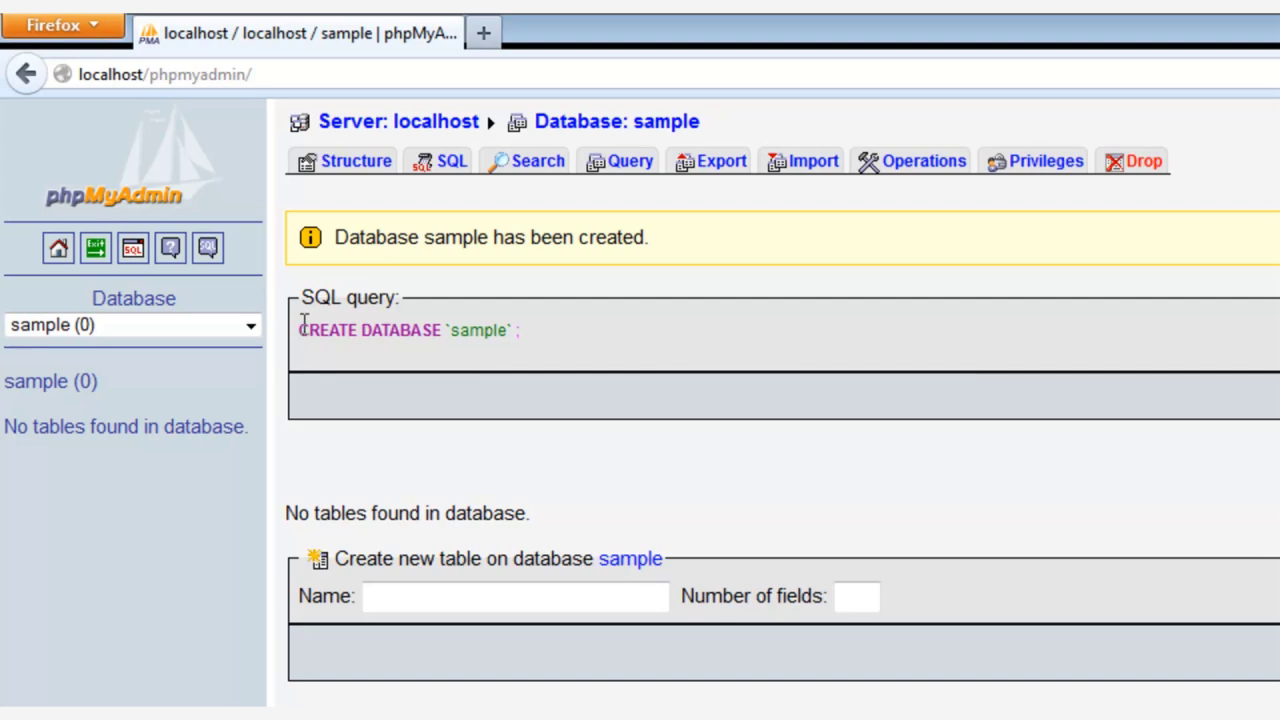
drag(298, 330, 512, 322)
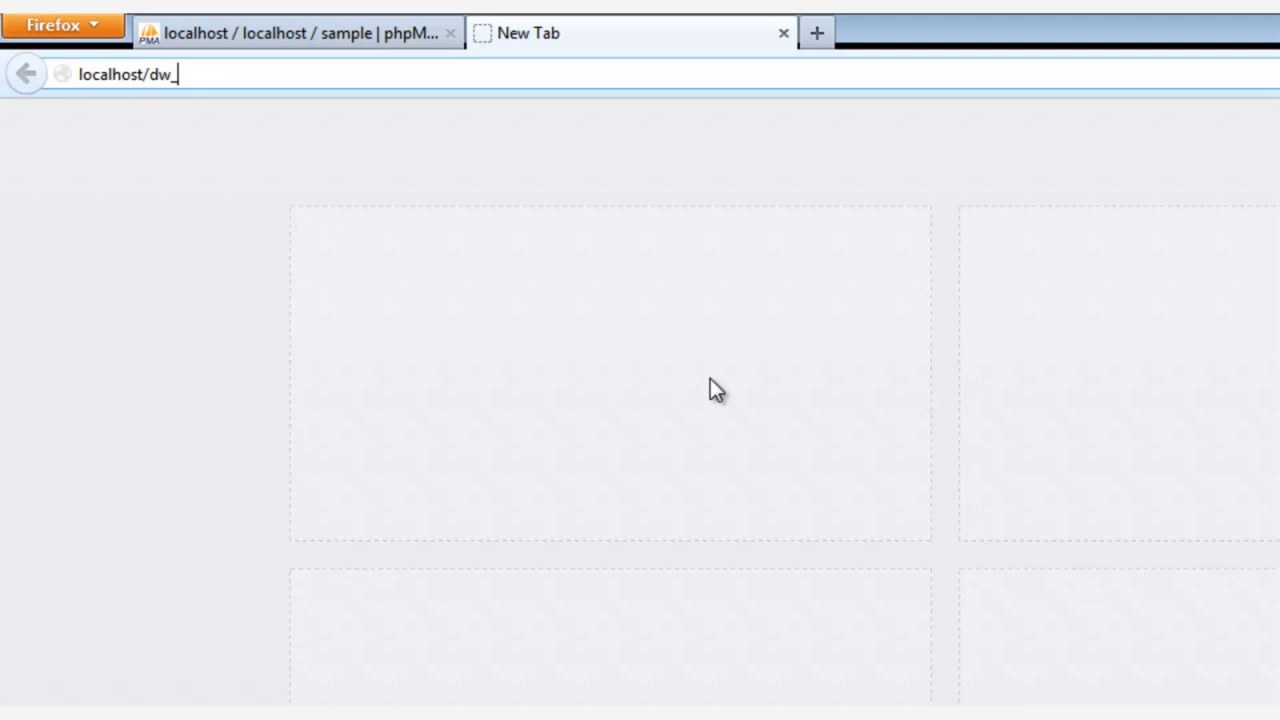
Step: Enter localhost/dw_sample_1.0.0_quickstart as the address in a new tab
text(sample_1.0.)
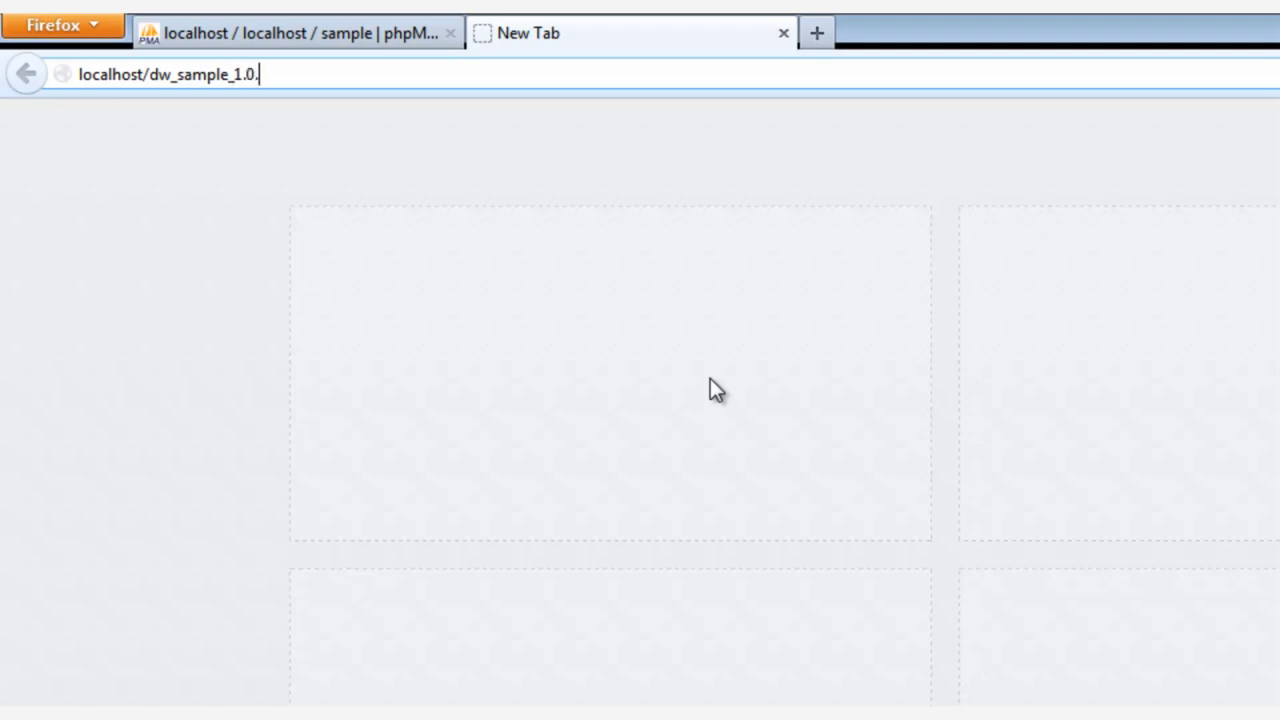
text(0)
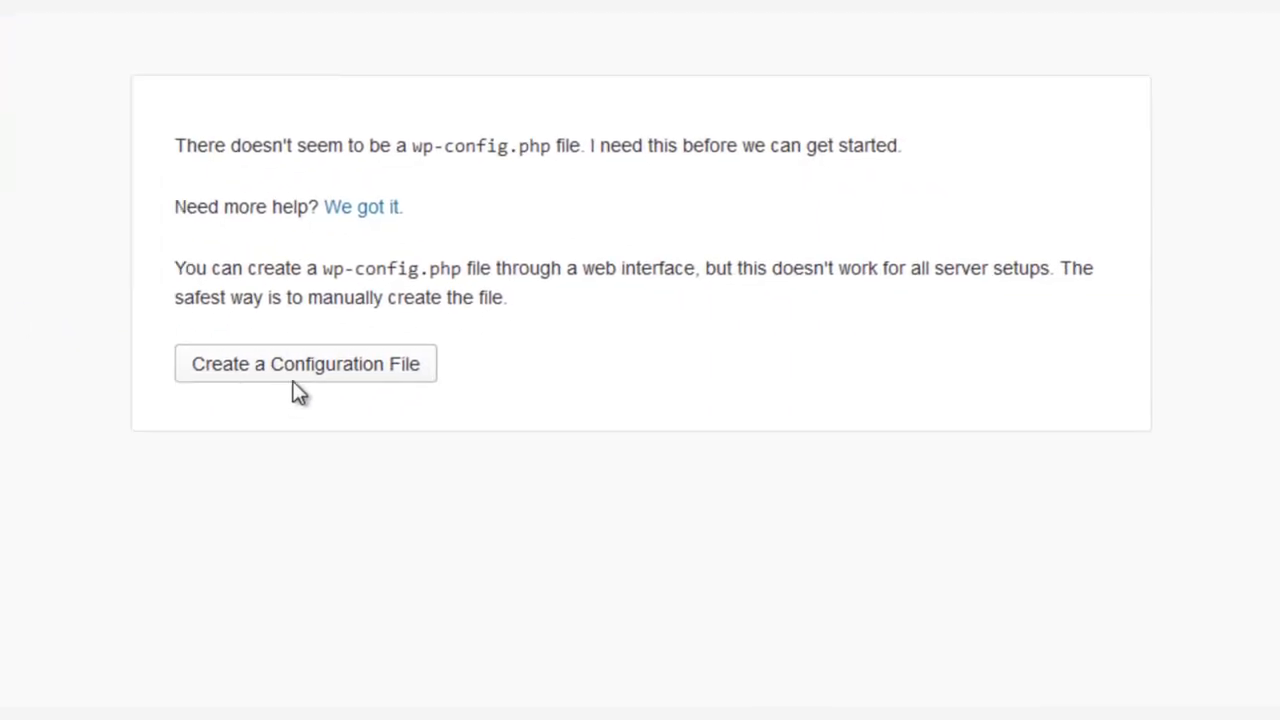
Step: Create the wp-config file with database 'sample', user root and the MySQL password, then submit
click(300, 376)
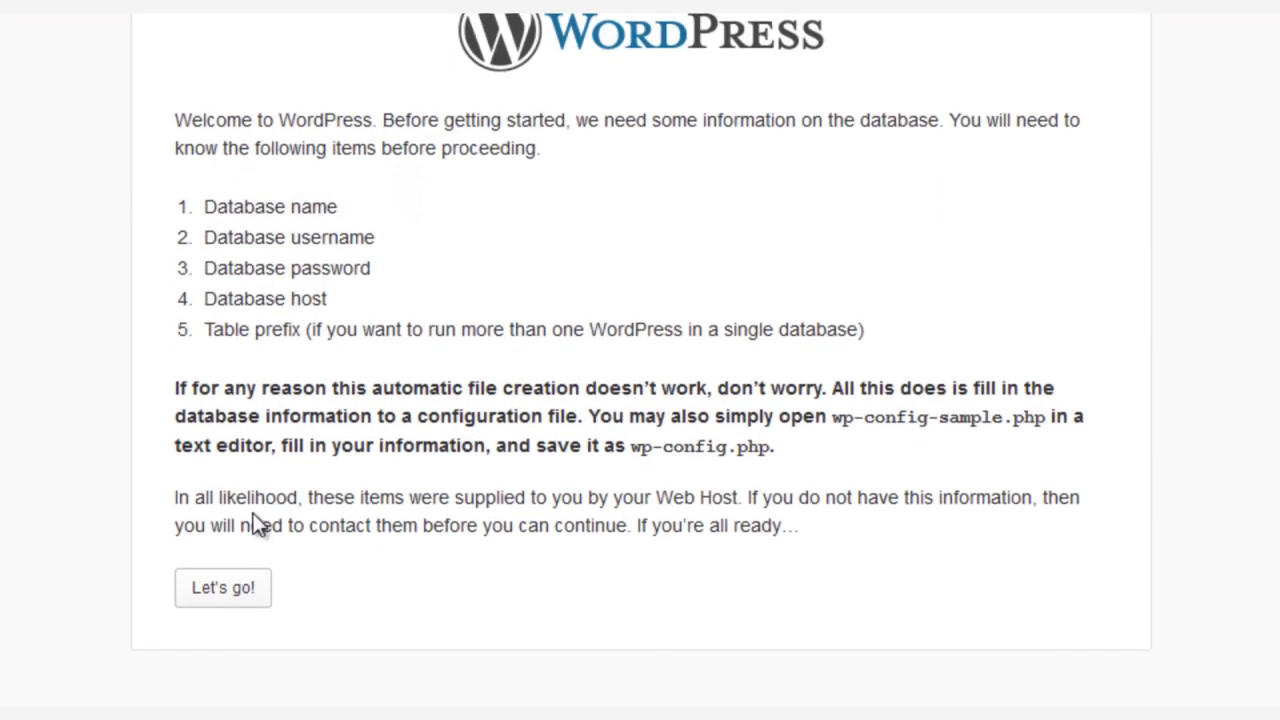
click(238, 684)
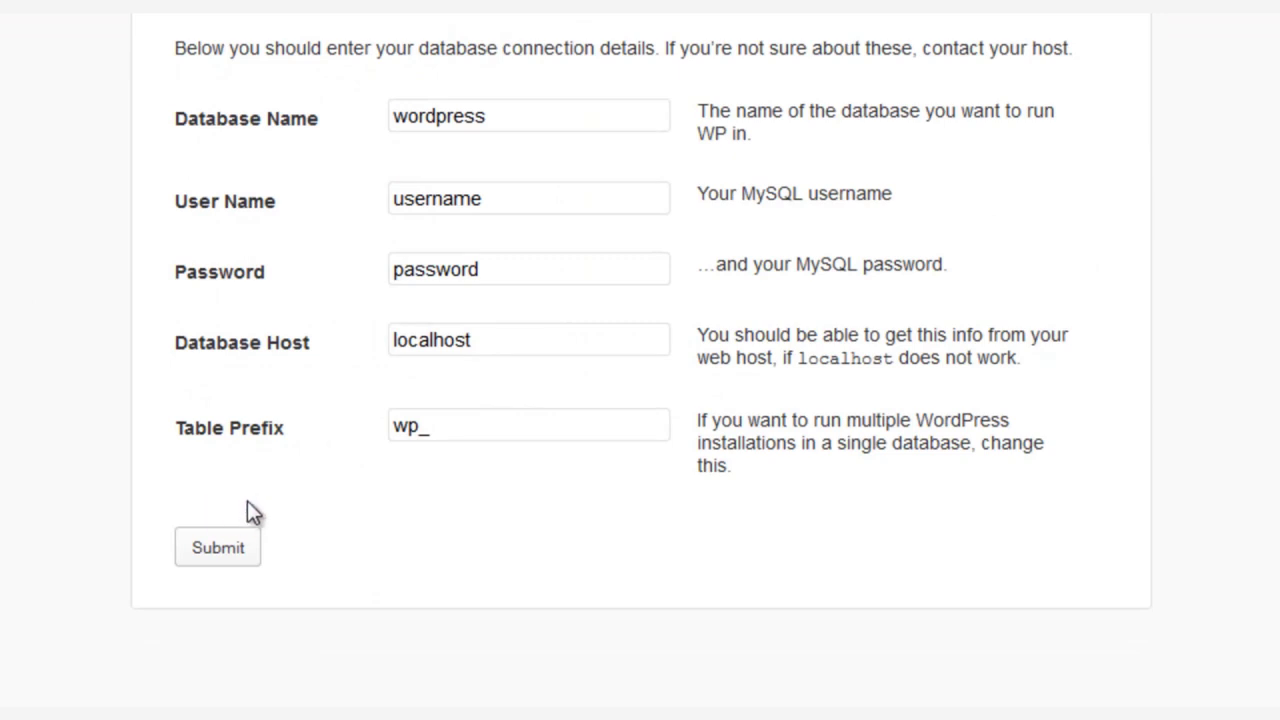
drag(537, 110, 286, 114)
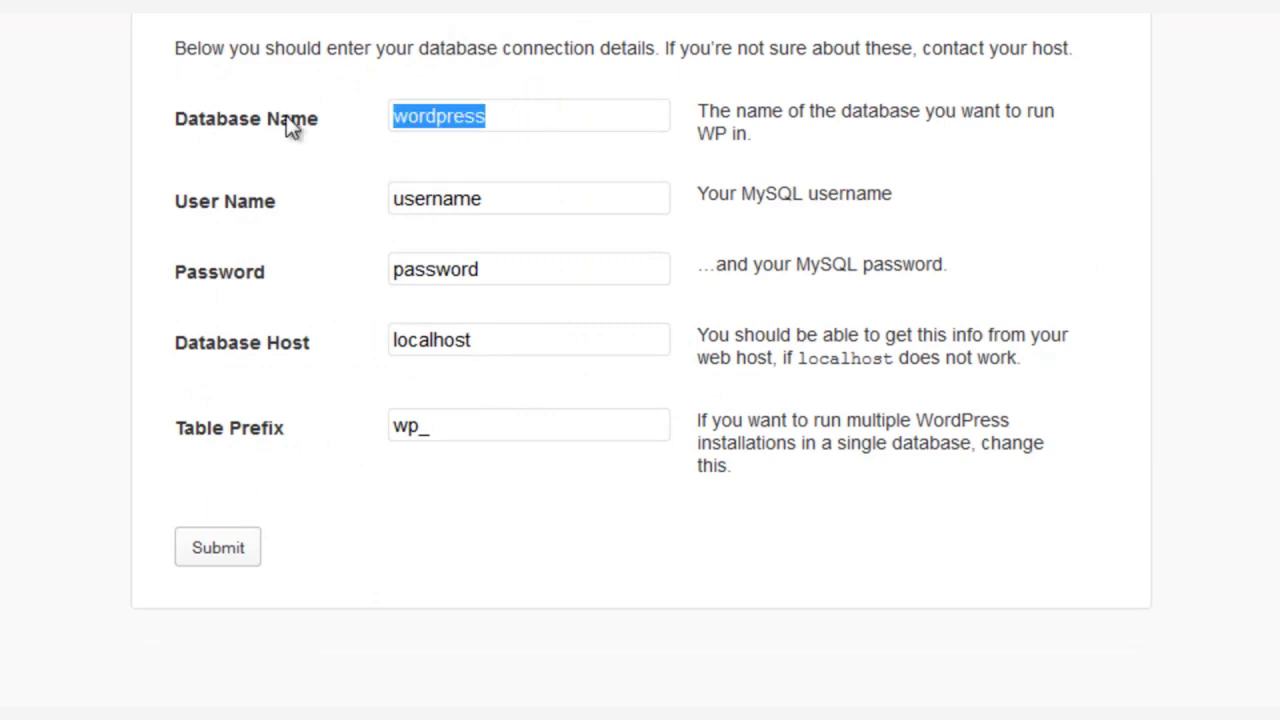
text(sample)
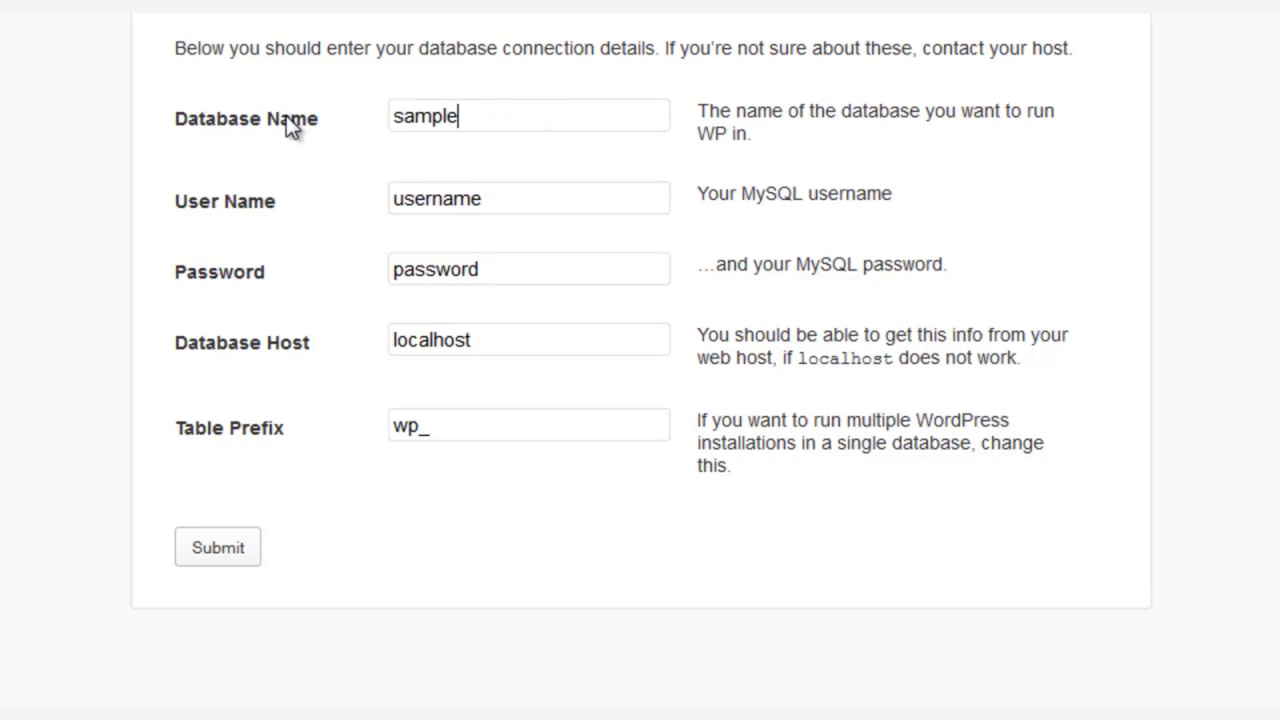
key(Tab)
text(root)
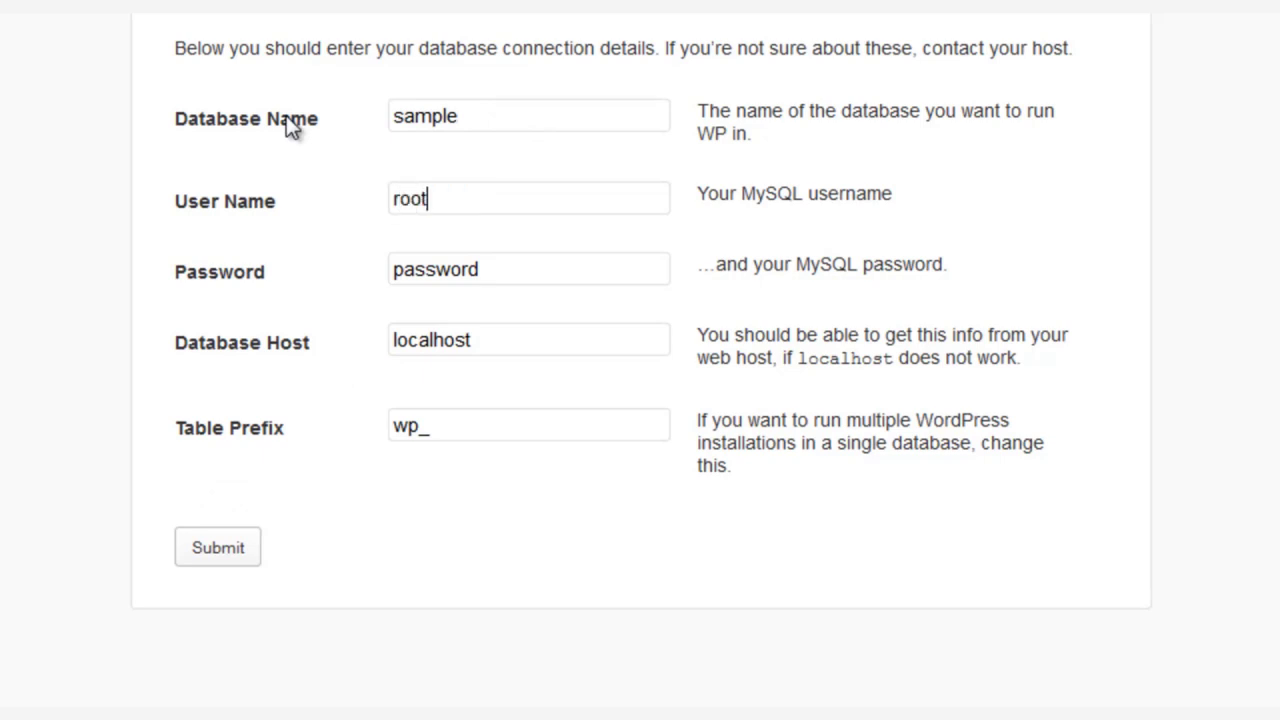
key(Tab)
text(yourpassword)
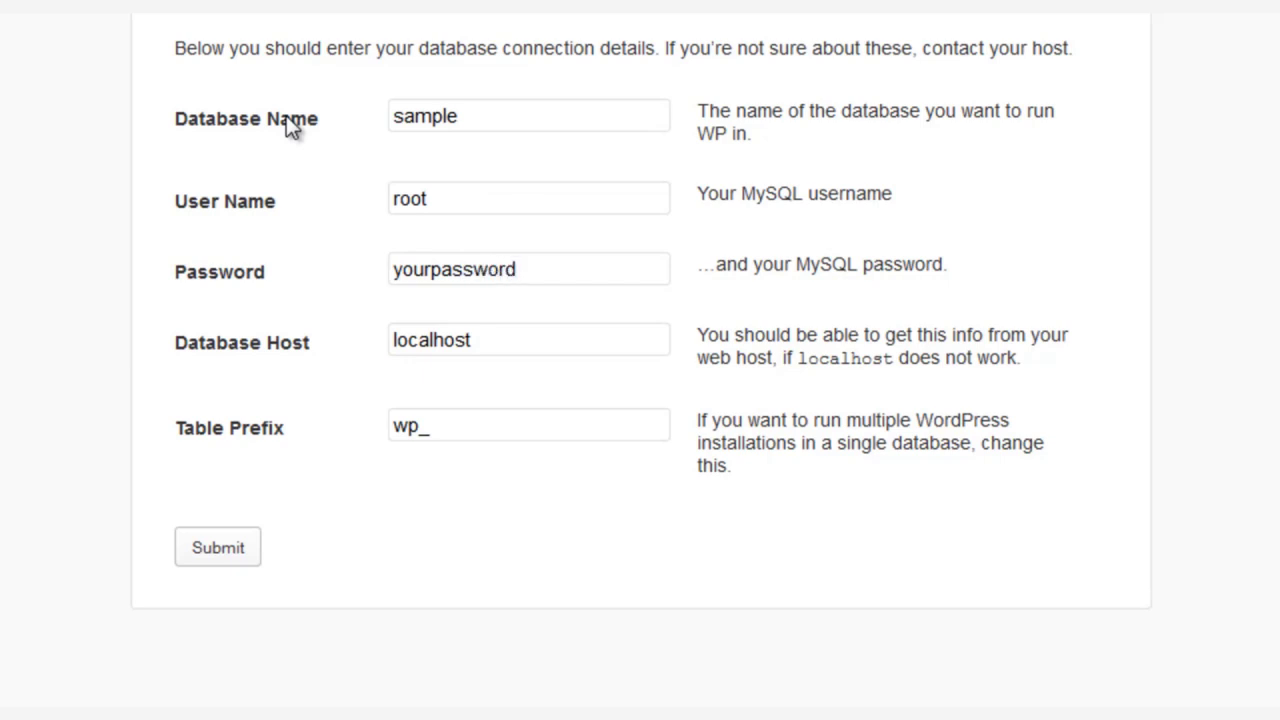
click(224, 548)
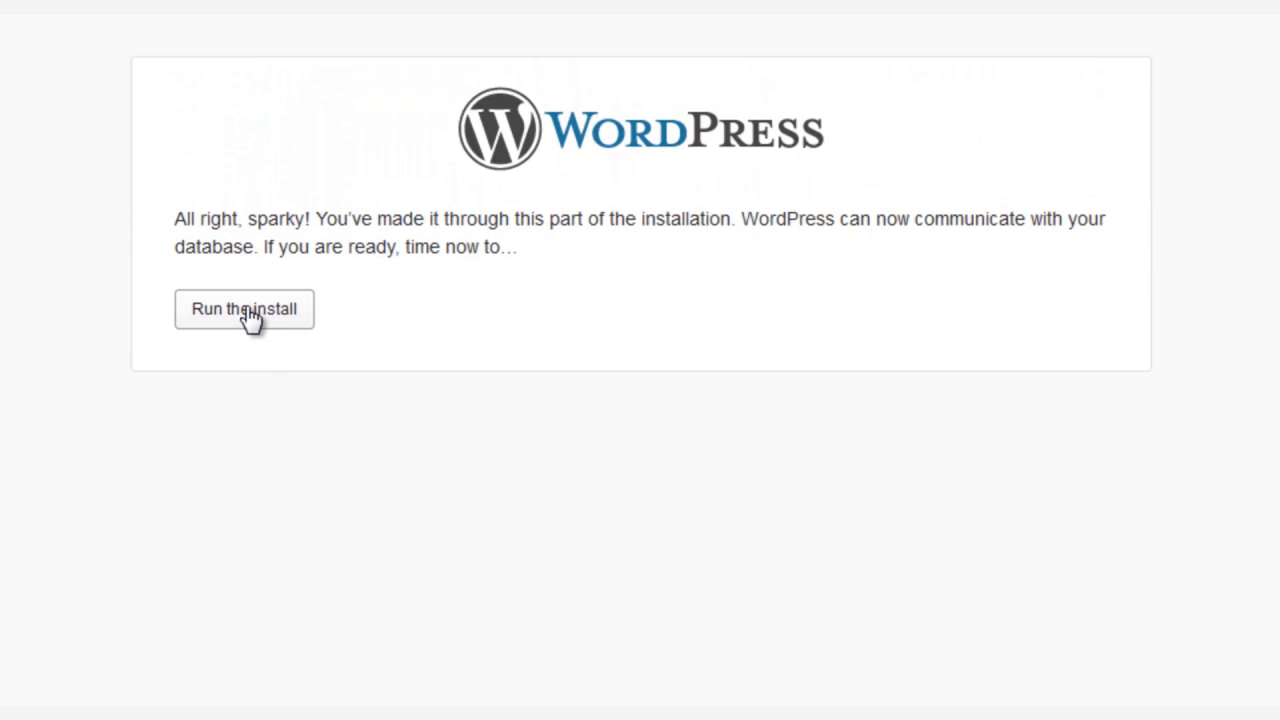
Step: Run the install with site title 'sample', an admin password and contact e-mail, then install WordPress
click(251, 318)
scroll(140, 250, down, 3)
scroll(200, 210, down, 2)
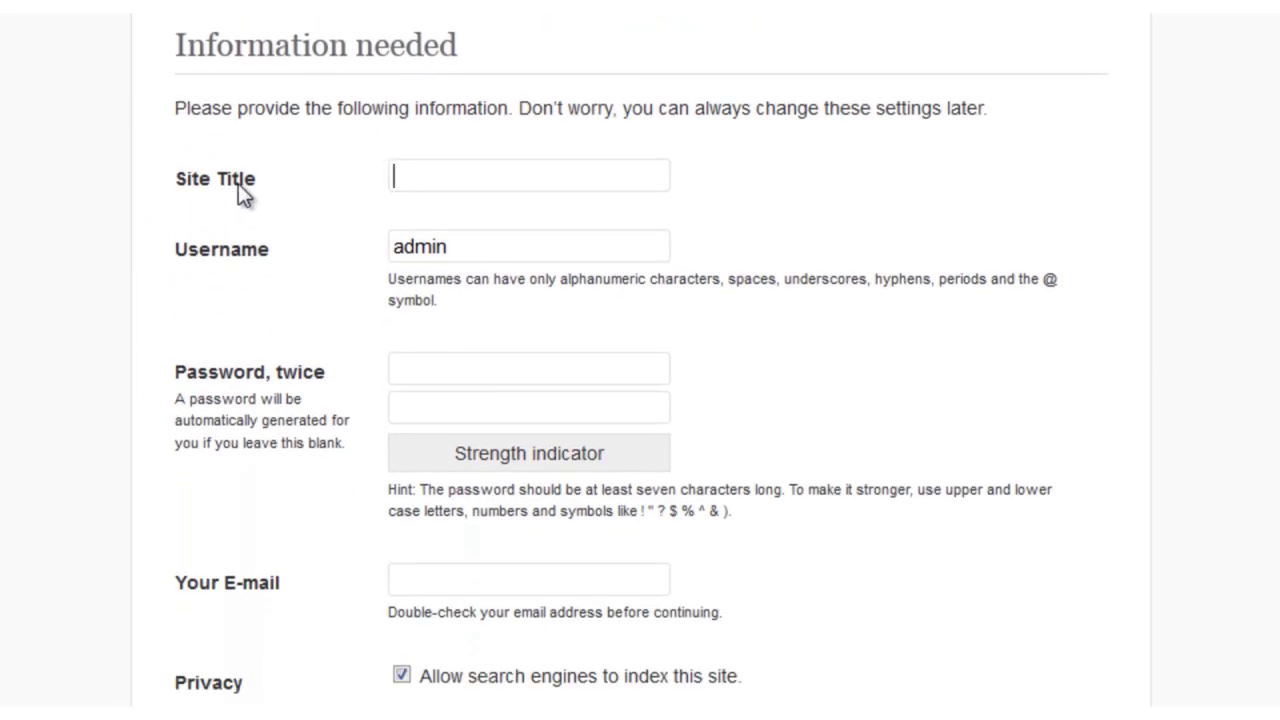
text(sample)
key(Tab)
key(Tab)
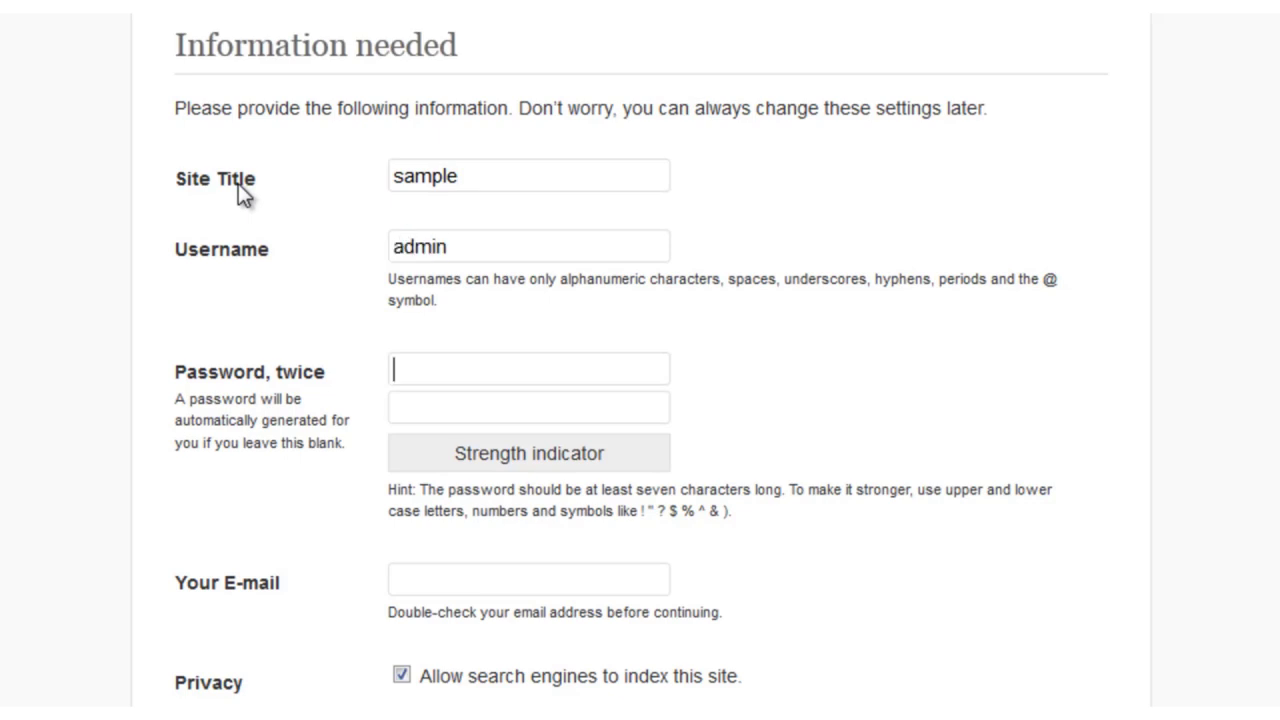
text(admin)
key(Tab)
text(admin)
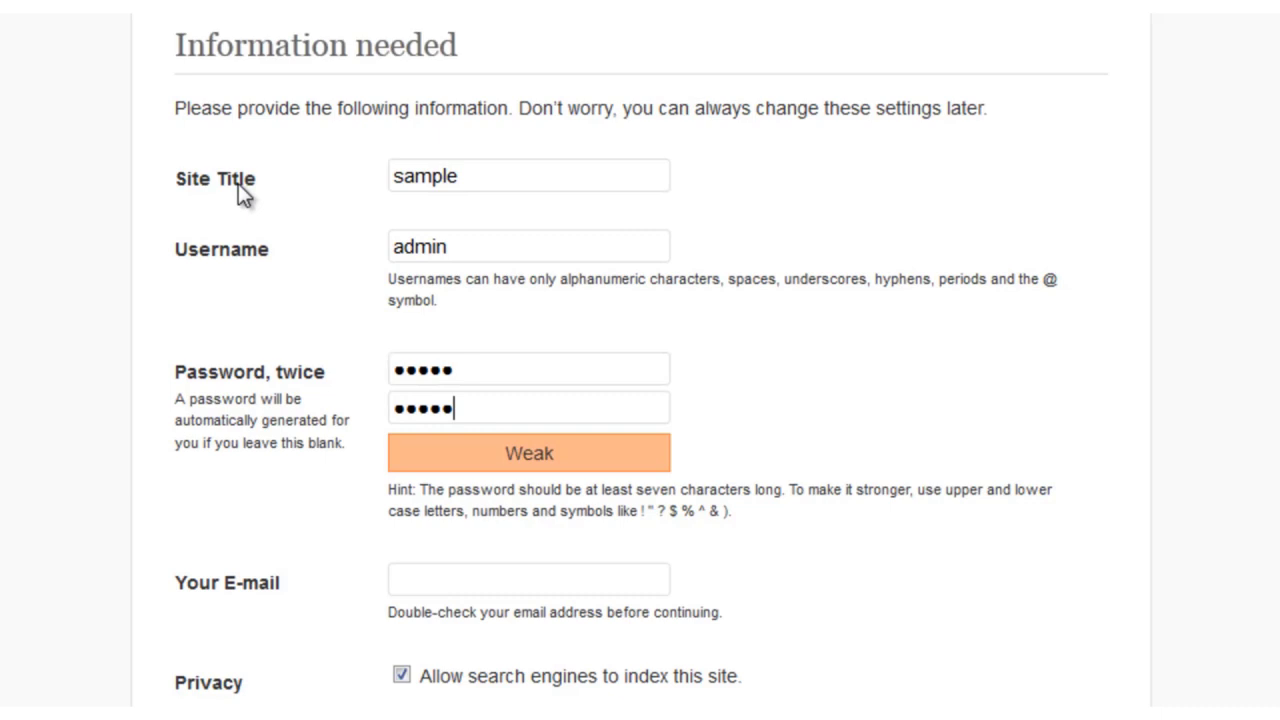
key(Tab)
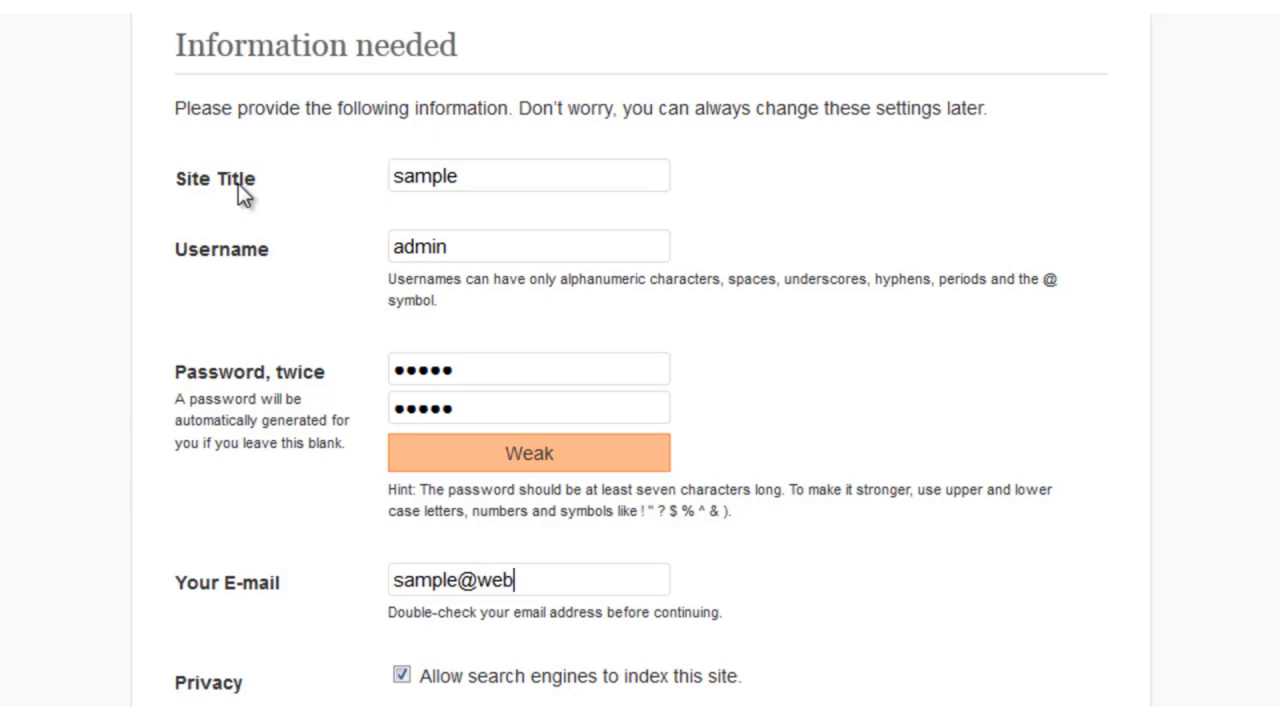
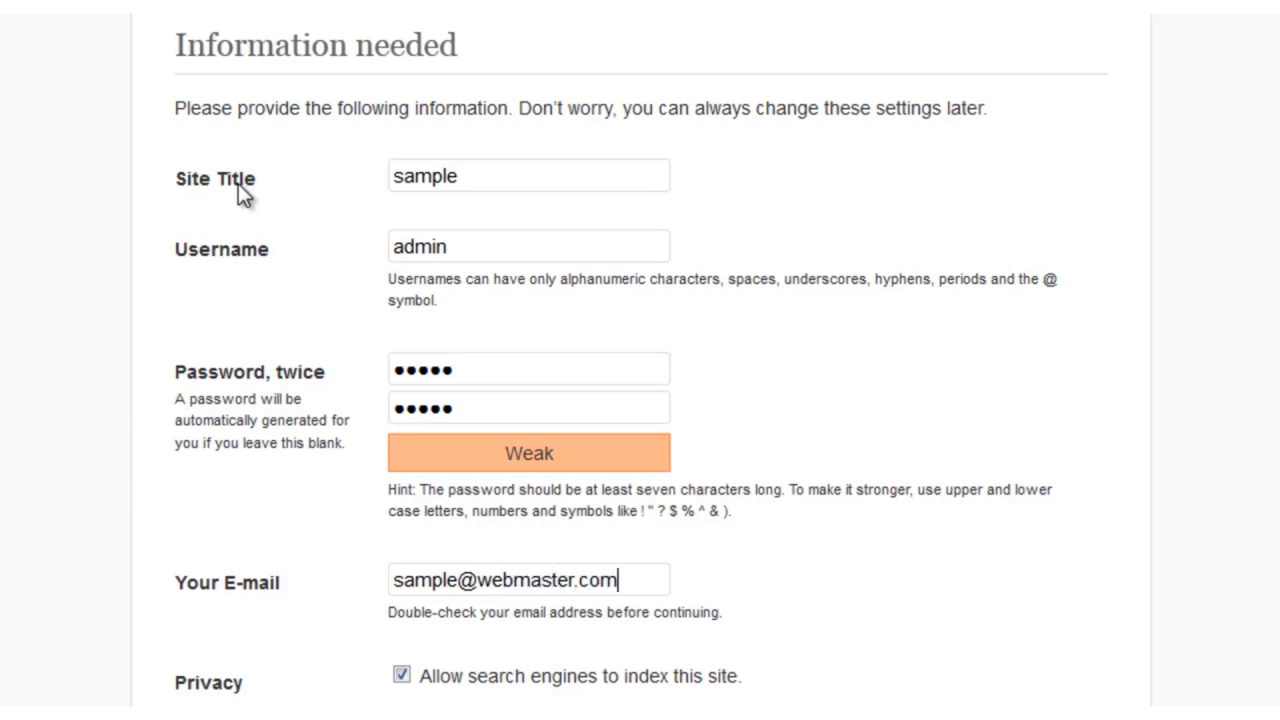
scroll(240, 165, down, 3)
click(248, 555)
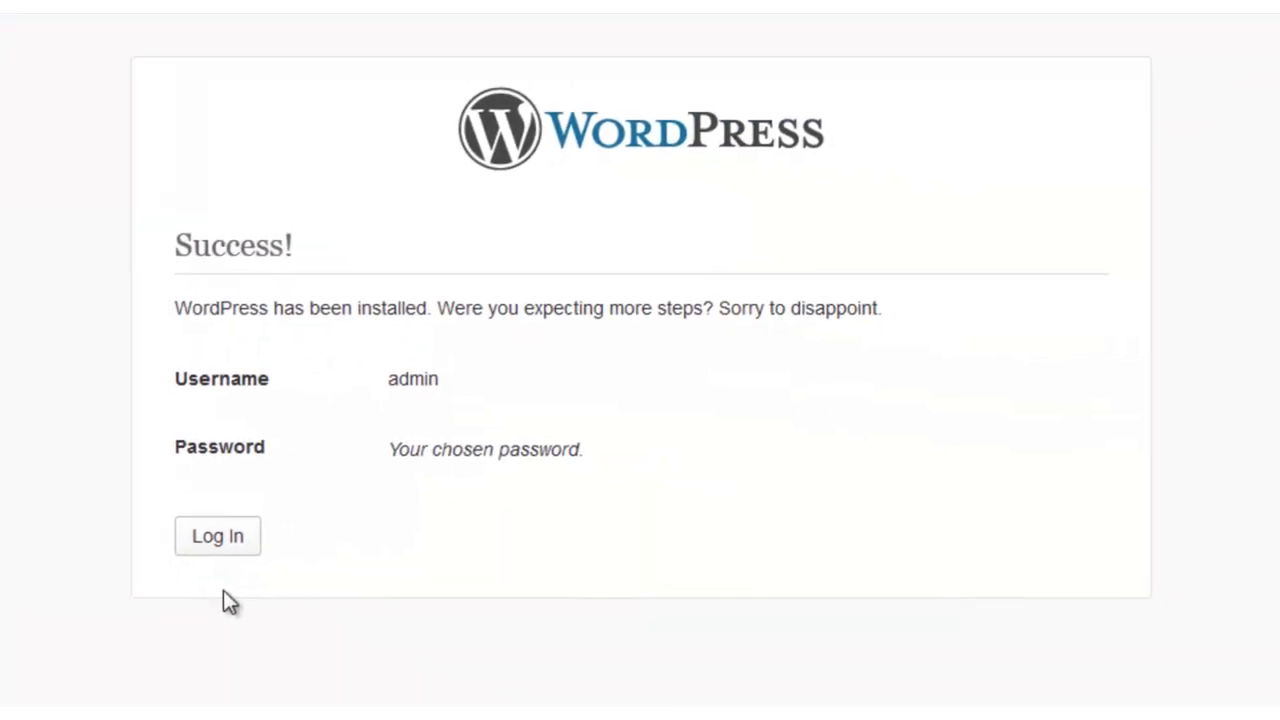
Step: Delete the sql folder from dw_sample_1.0.0_quickstart
drag(178, 243, 300, 251)
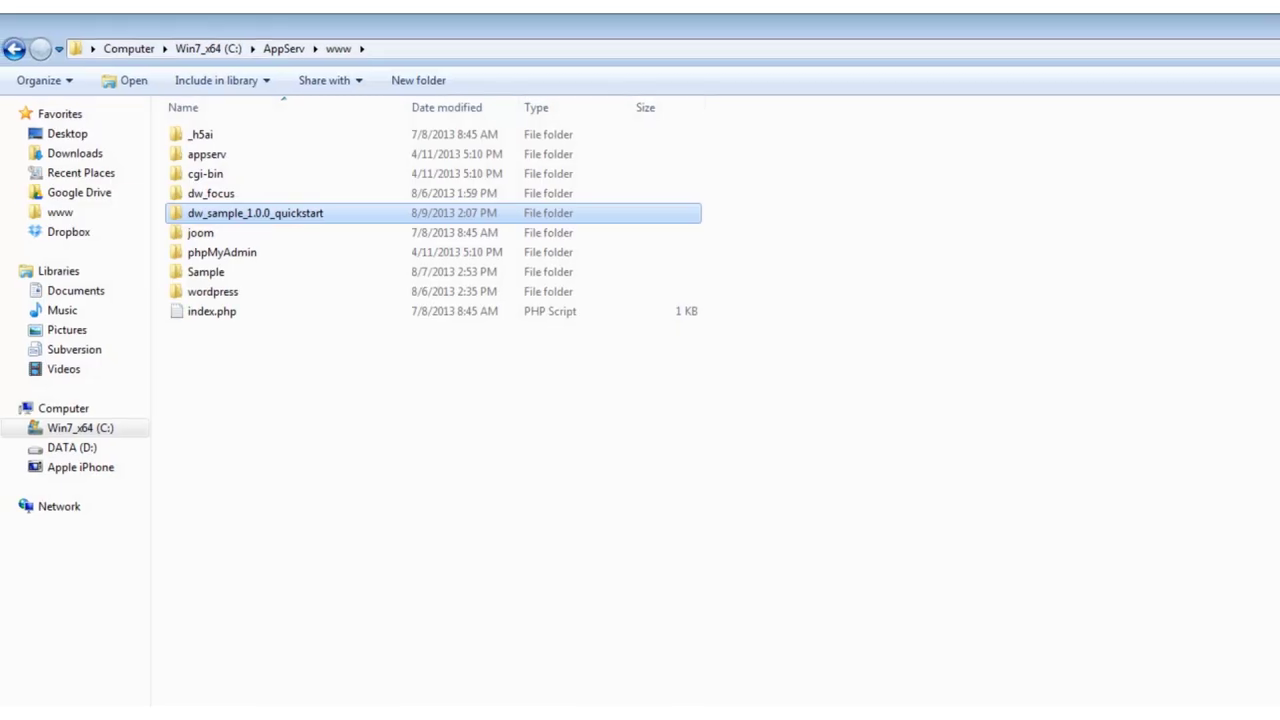
double_click(336, 219)
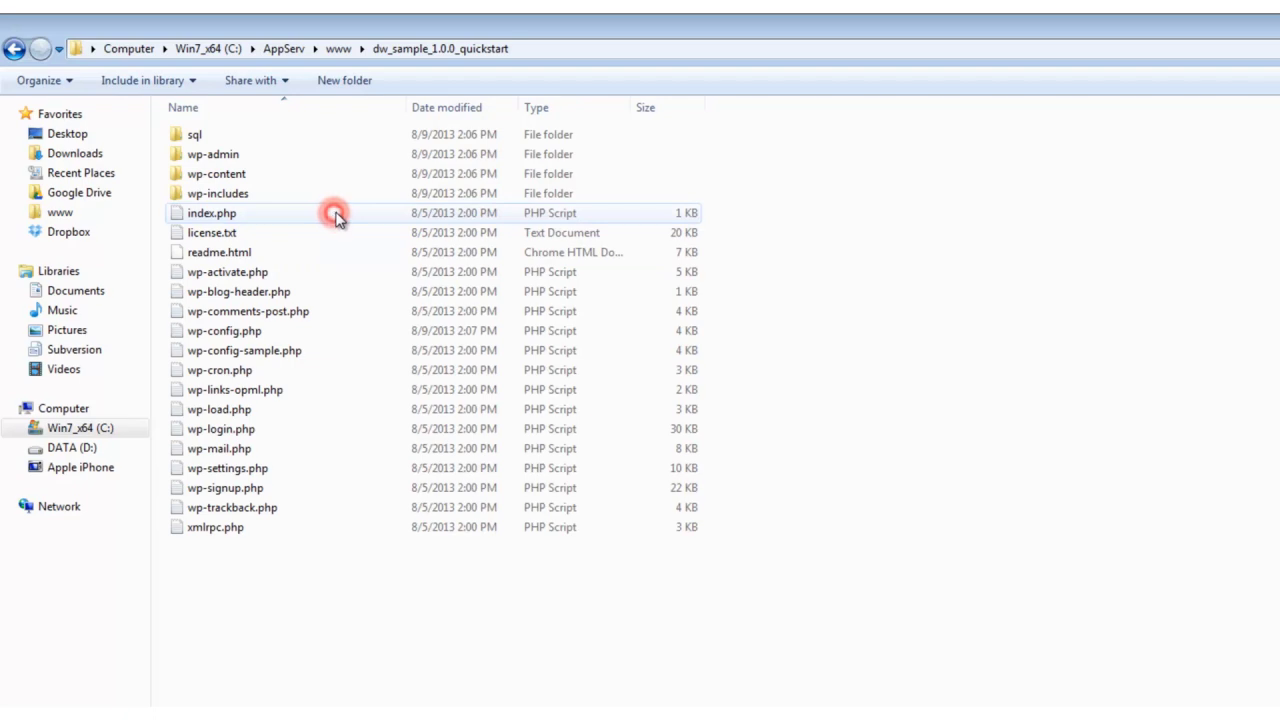
click(235, 140)
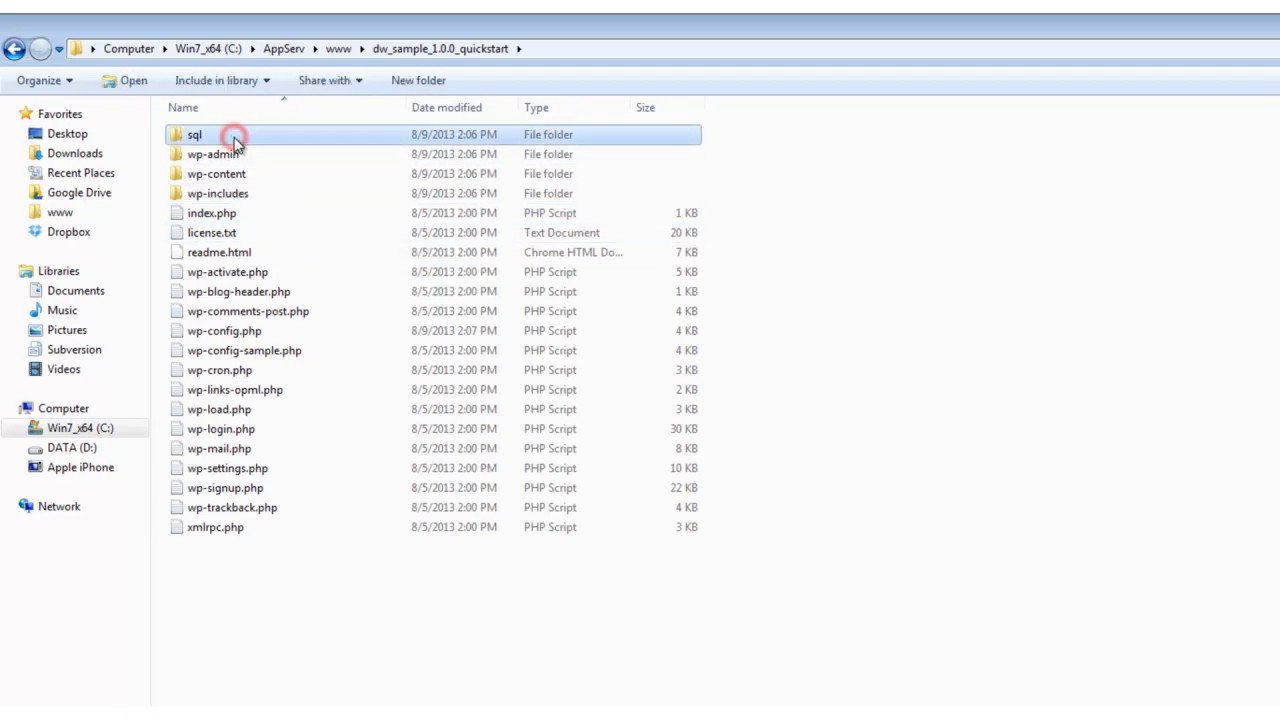
right_click(235, 140)
click(300, 563)
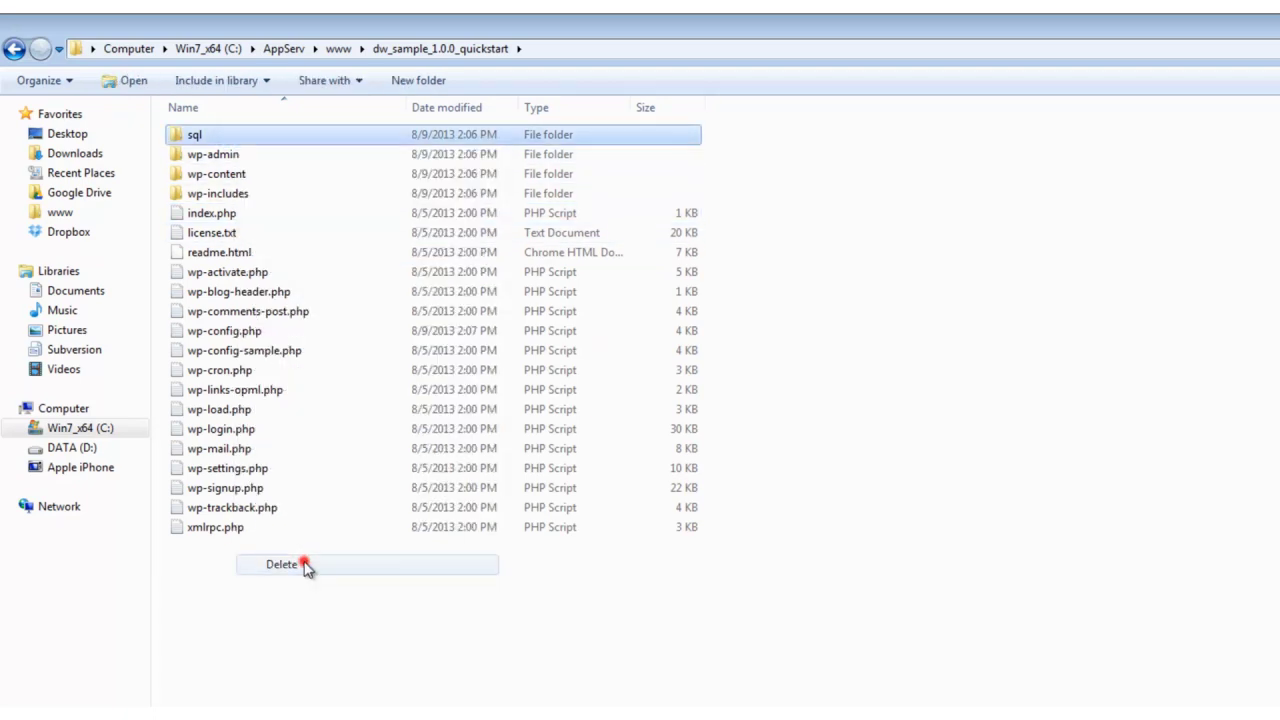
click(969, 586)
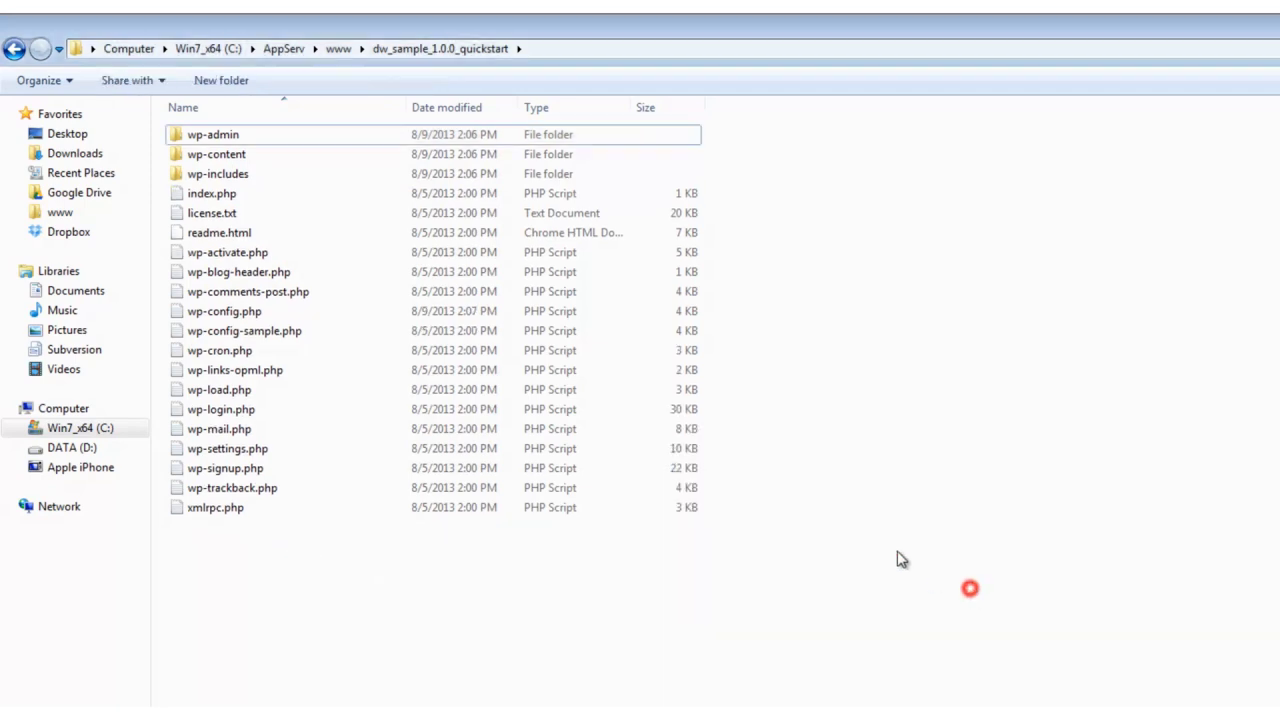
Step: Delete install.php from the wp-content folder
double_click(263, 156)
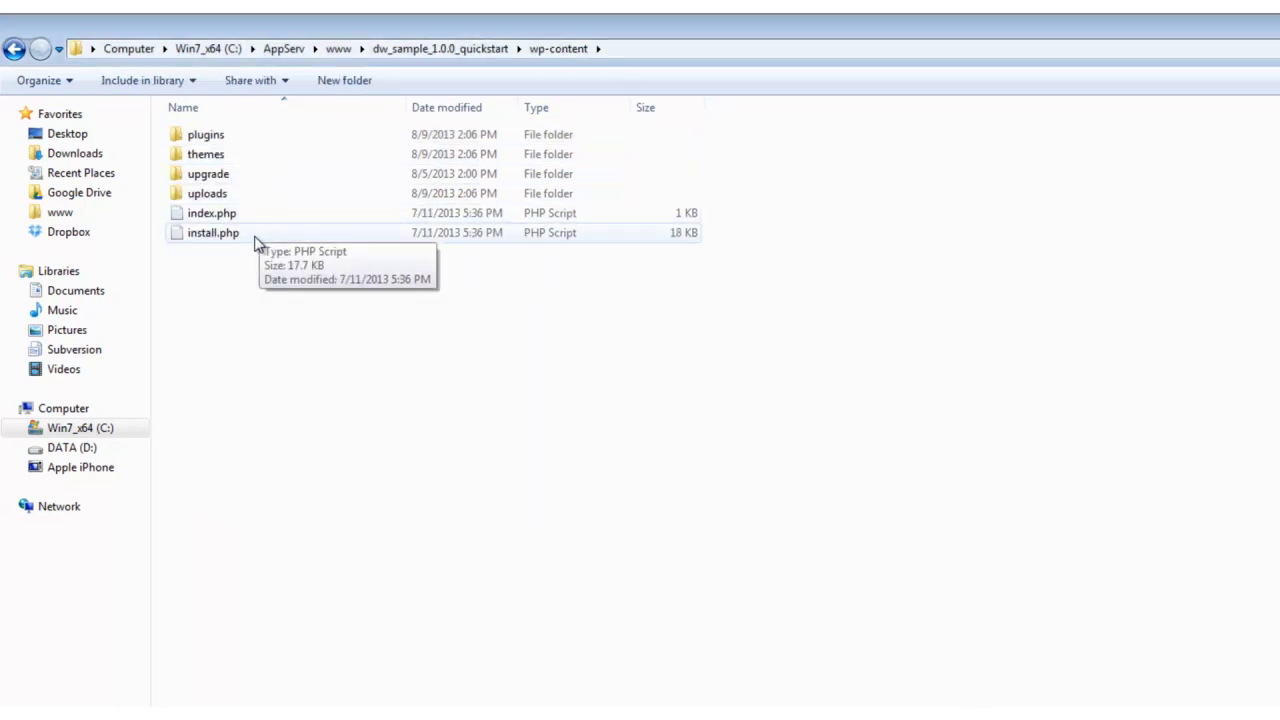
right_click(255, 240)
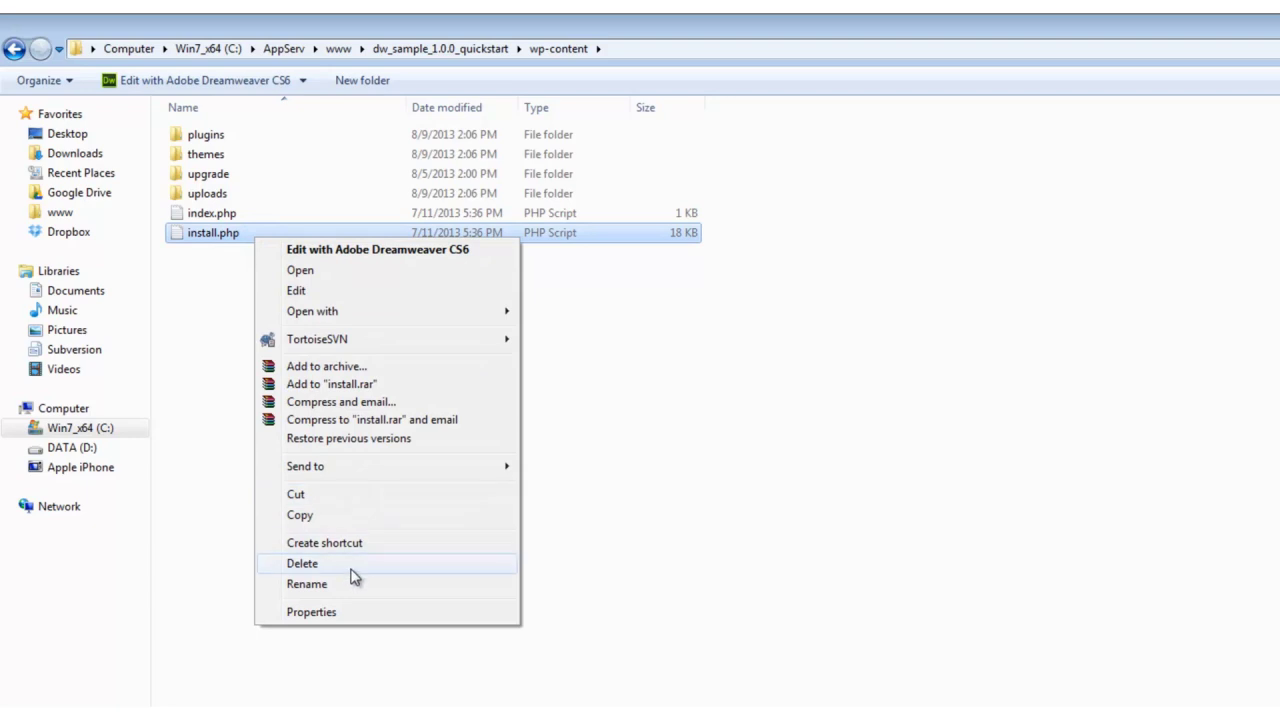
click(351, 569)
click(975, 590)
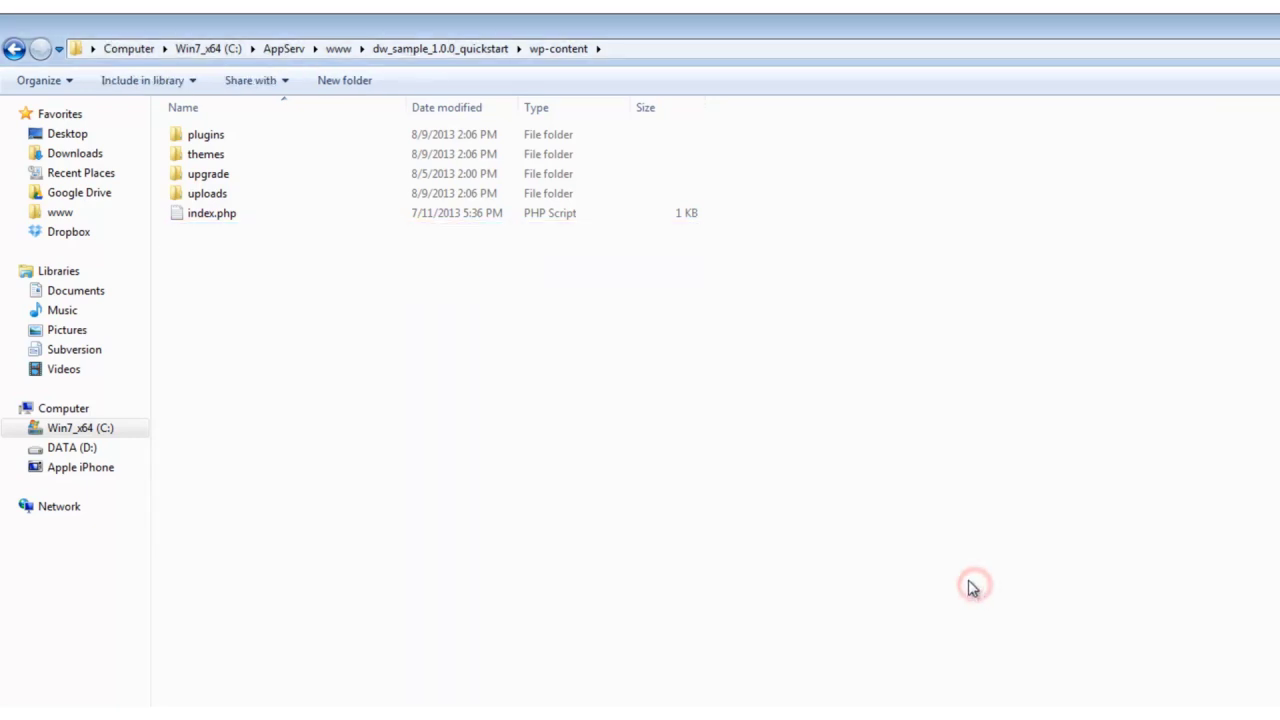